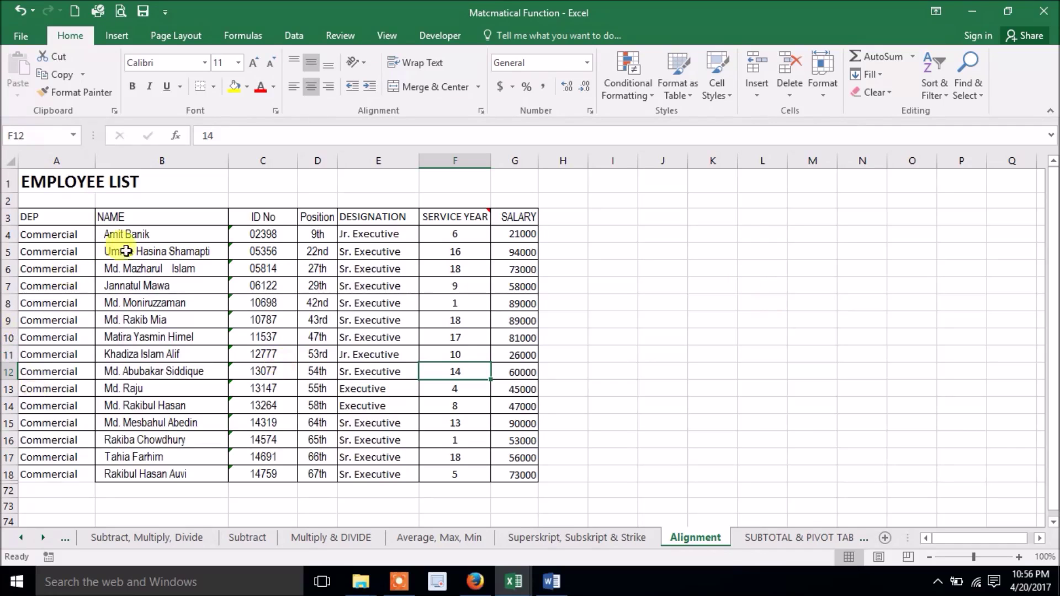
Apply Decrease Indent to the employee names in B4:B18 so they sit flush left.
mouse_move(168, 237)
left_mouse_down()
mouse_move(164, 357)
mouse_move(178, 472)
left_mouse_up()
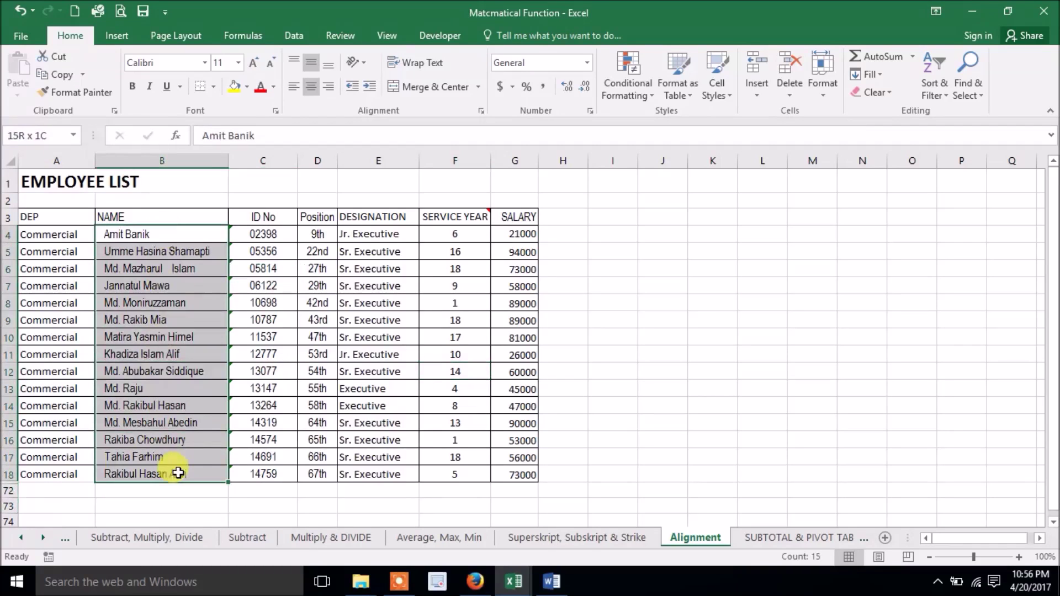
left_click(352, 86)
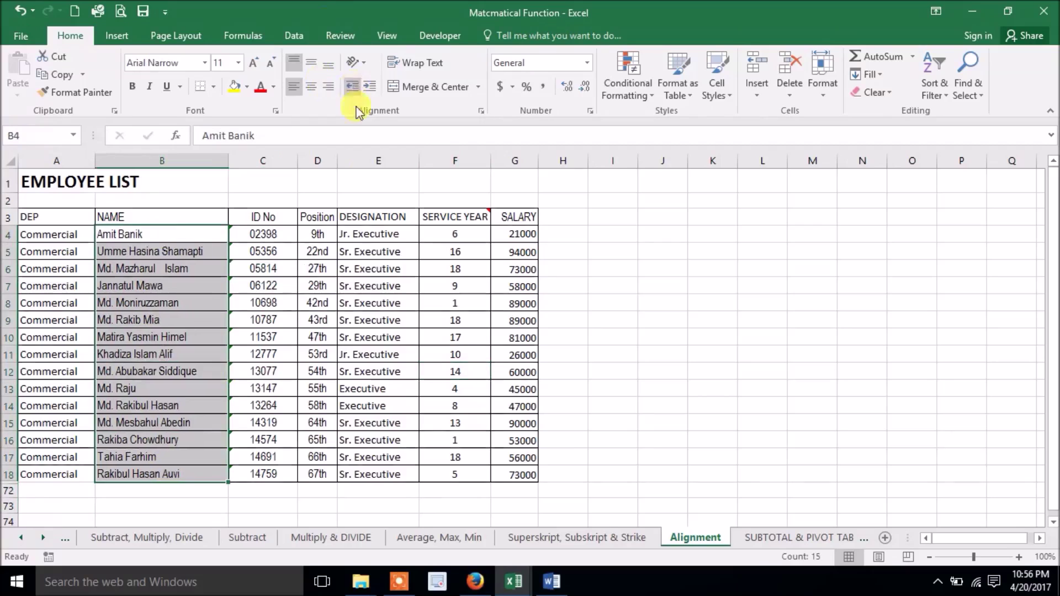
left_click(682, 315)
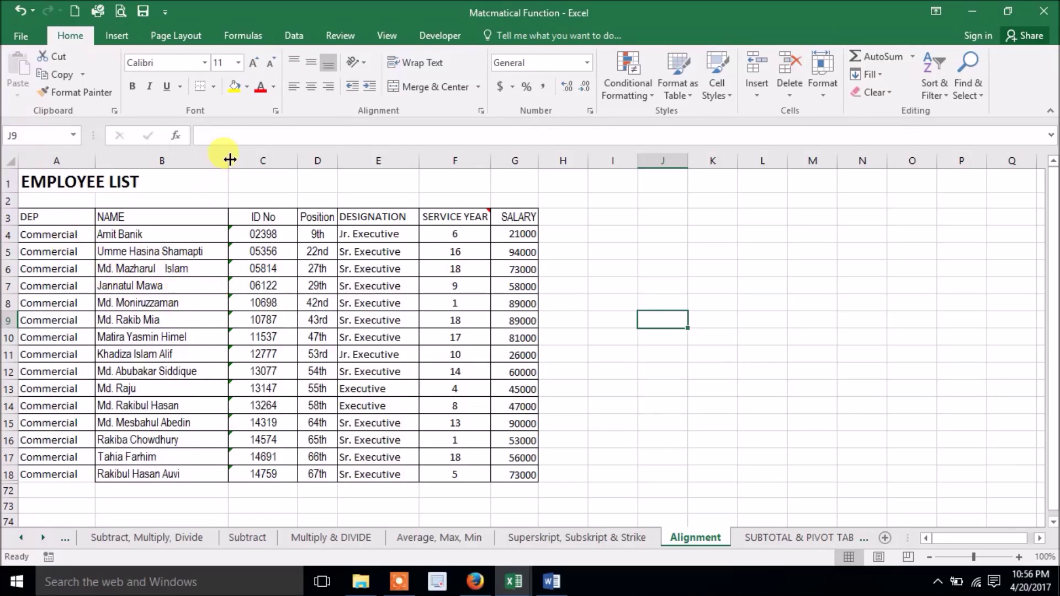
Narrow the NAME column B, then go to the SUBTOTAL & PIVOT TABLE sheet.
left_click_drag(230, 159, 197, 160)
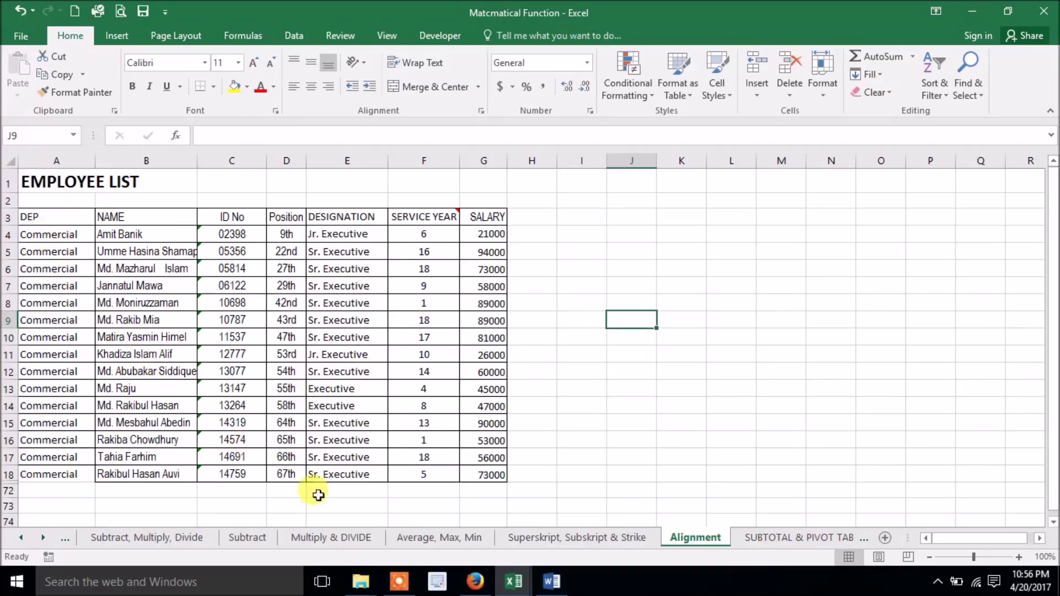
left_click(773, 535)
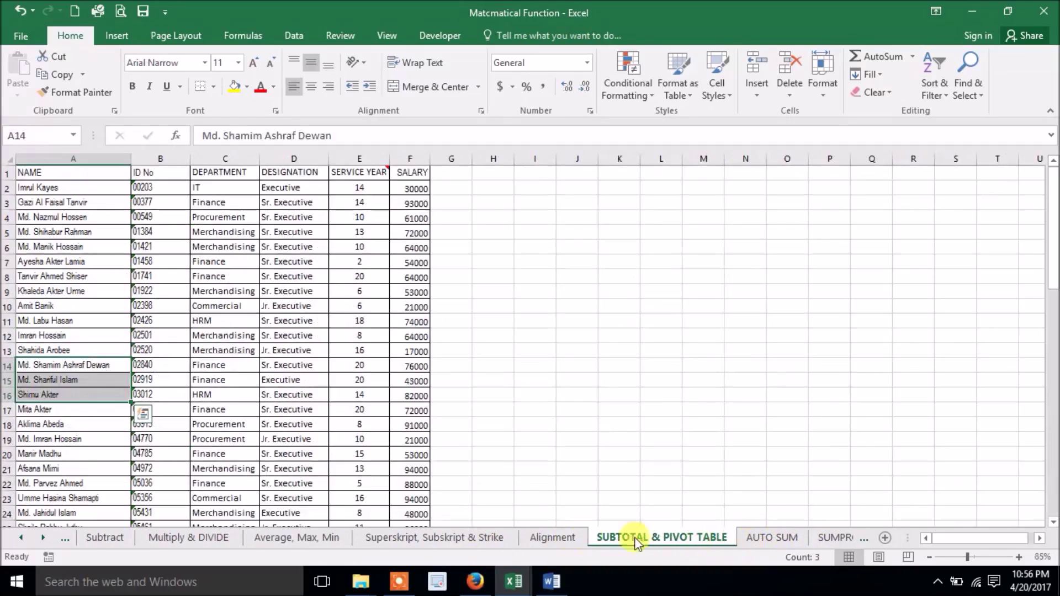
mouse_move(512, 581)
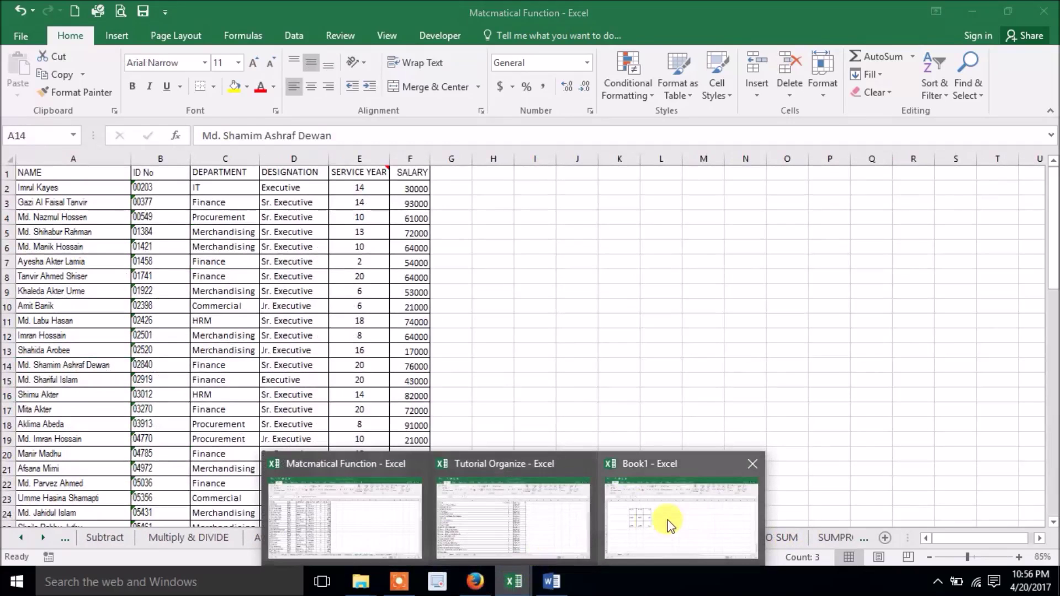
Look at the Book1 workbook, selecting its small ACBD and 123 table, then return to Matcmatical Function.
left_click(671, 521)
left_click_drag(189, 237, 289, 333)
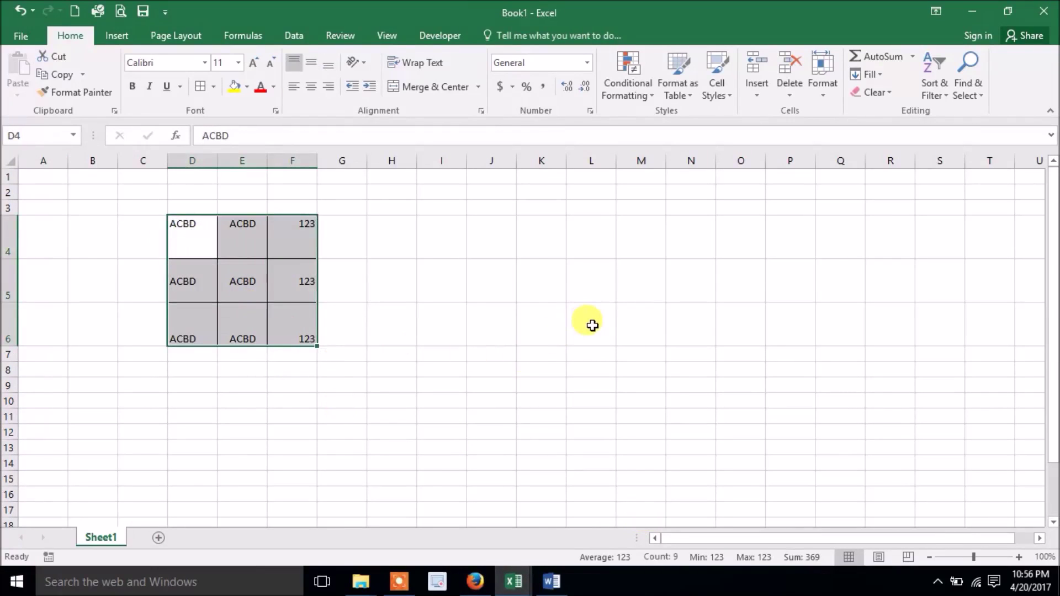
left_click(513, 581)
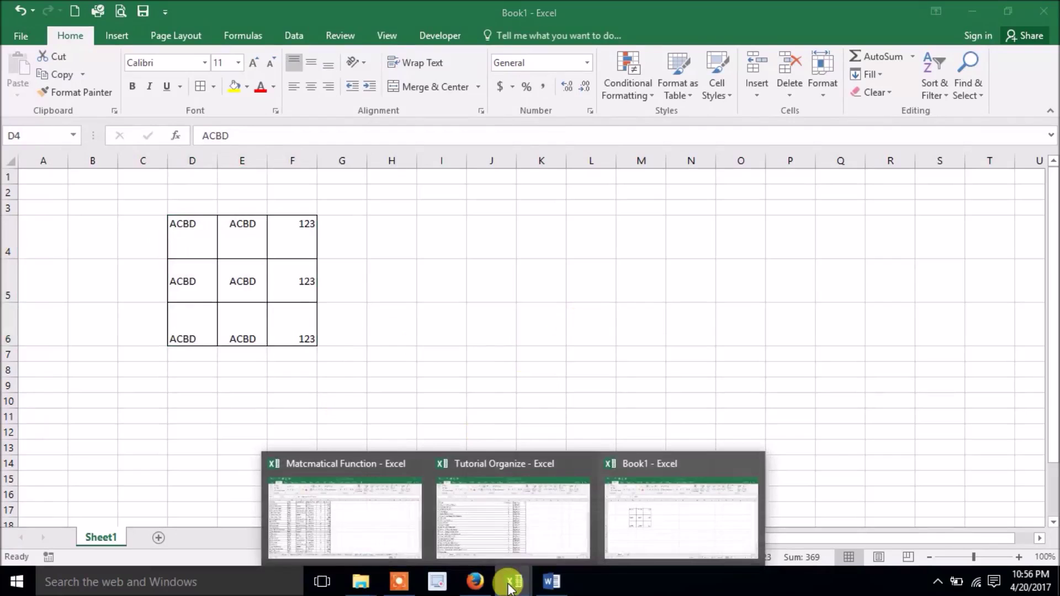
left_click(371, 505)
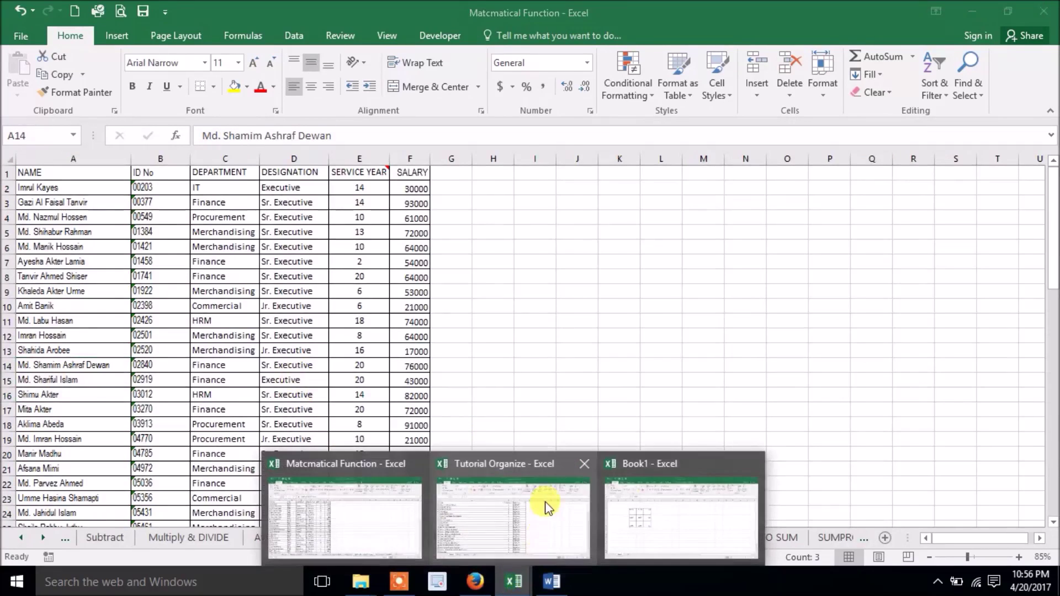
Browse Tutorial Organize and Book1, then return to Matcmatical Function's Alignment sheet.
left_click(546, 507)
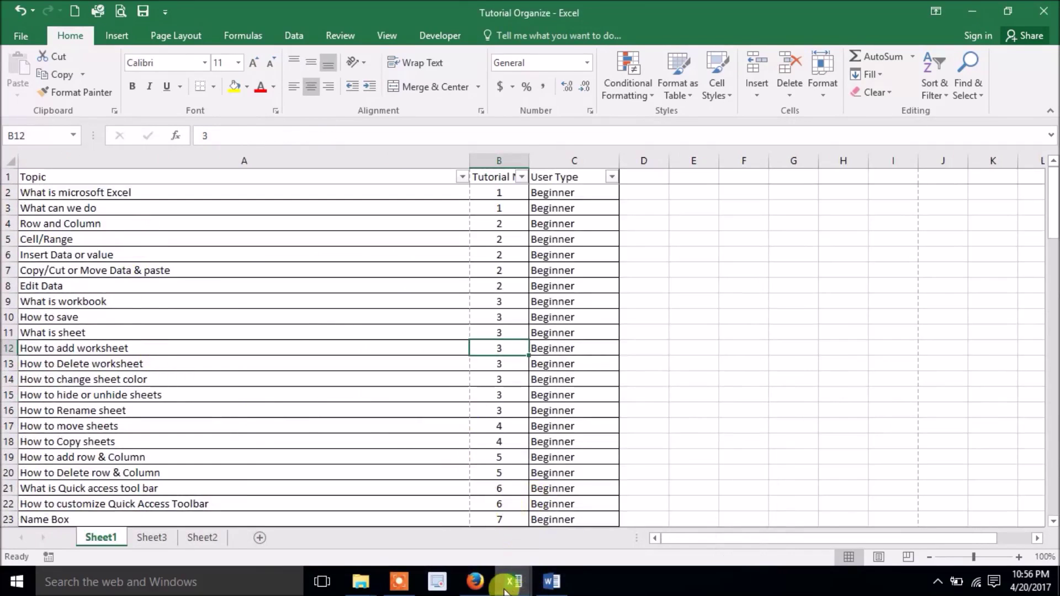
left_click(620, 521)
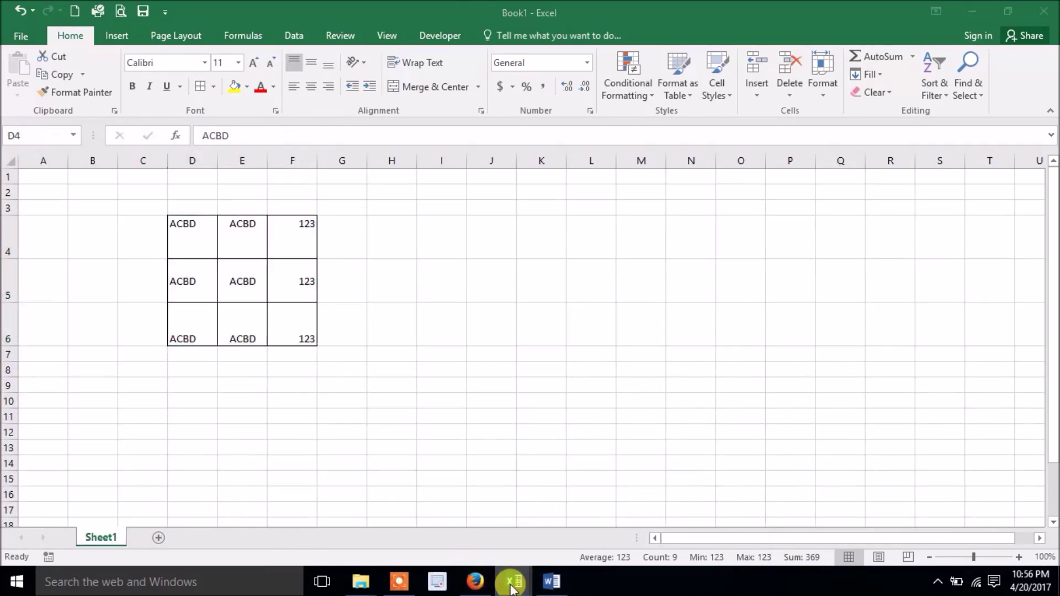
left_click(522, 521)
mouse_move(514, 582)
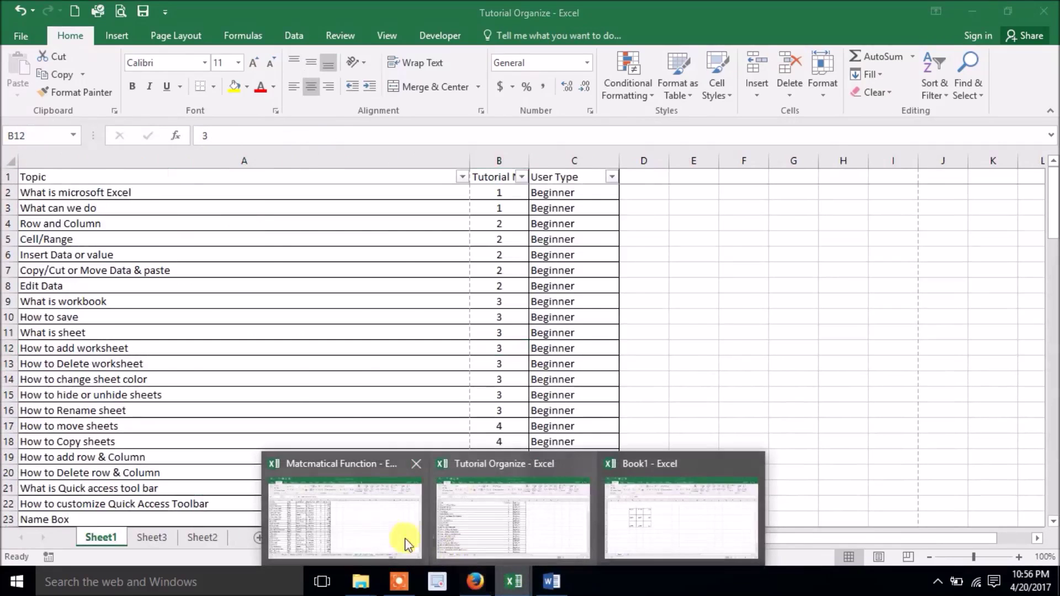
left_click(407, 544)
left_click(549, 539)
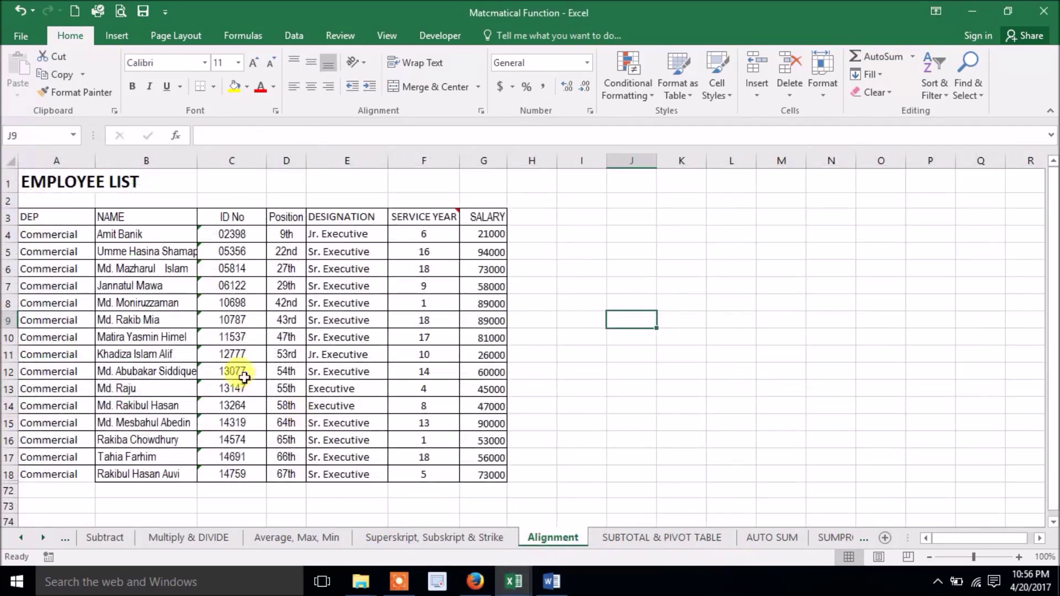
Try Center and Align Right on the names in B4:B18, then set them back to Align Left.
left_click_drag(61, 236, 55, 491)
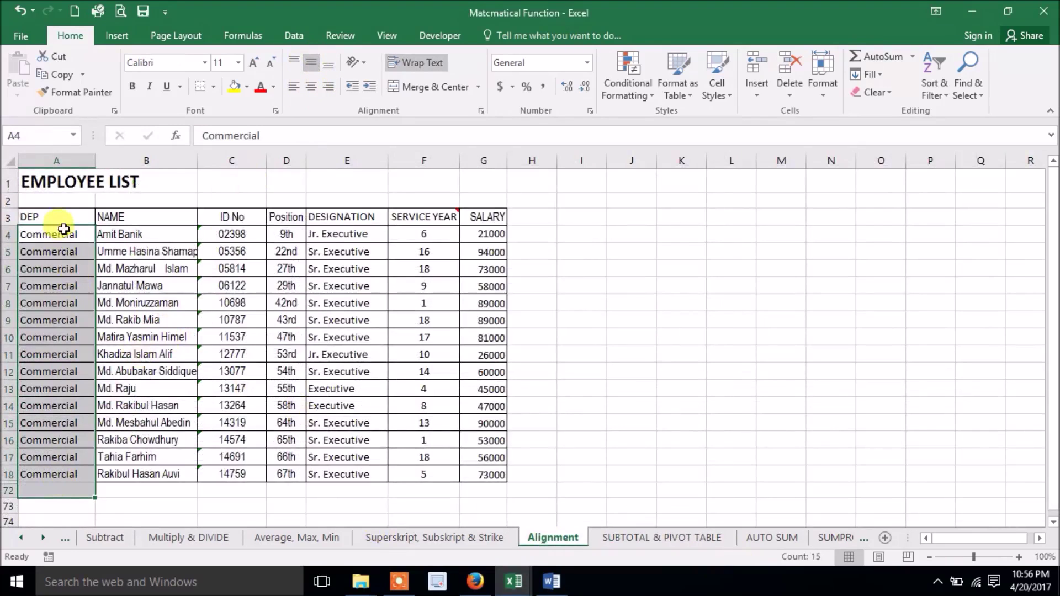
left_click_drag(64, 234, 76, 473)
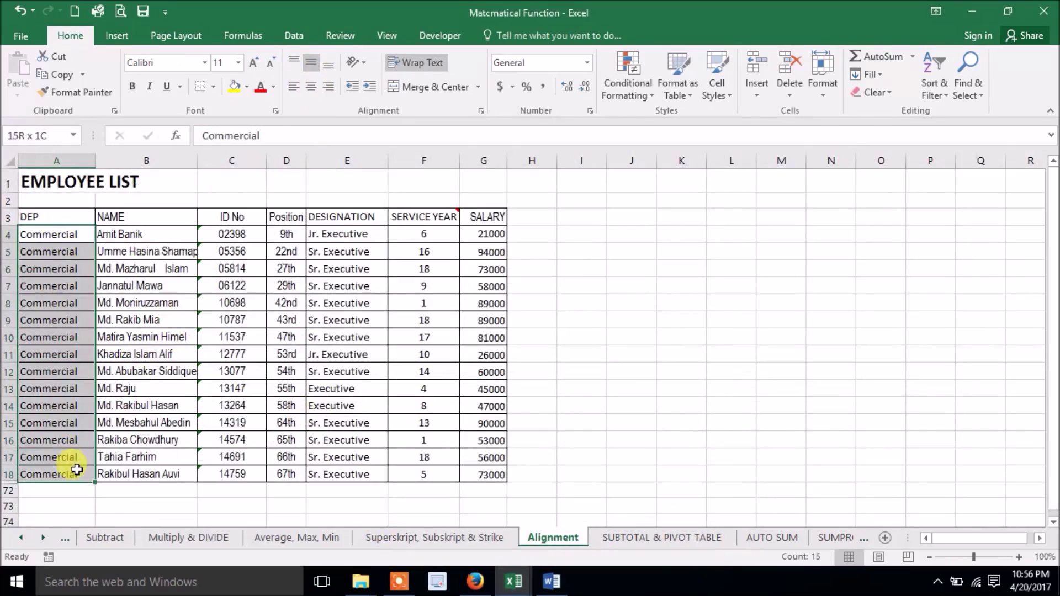
left_click_drag(134, 236, 153, 466)
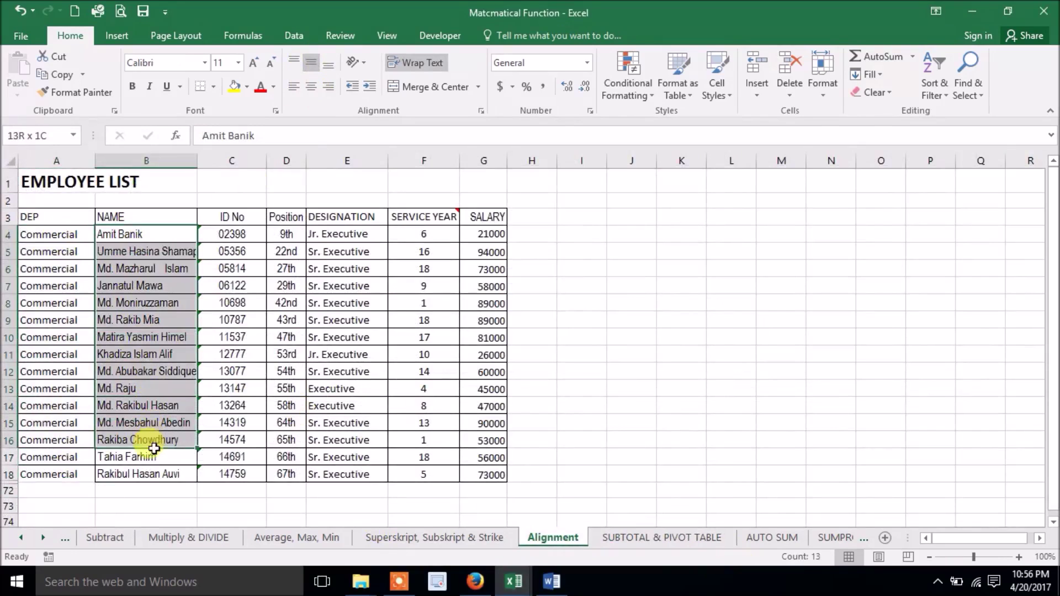
left_click(313, 89)
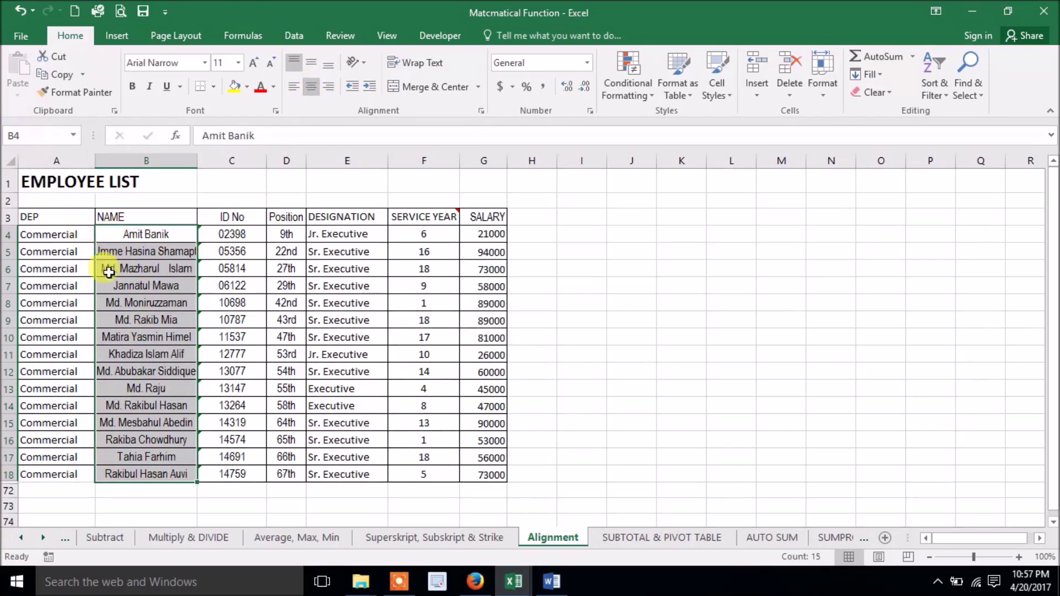
left_click(330, 87)
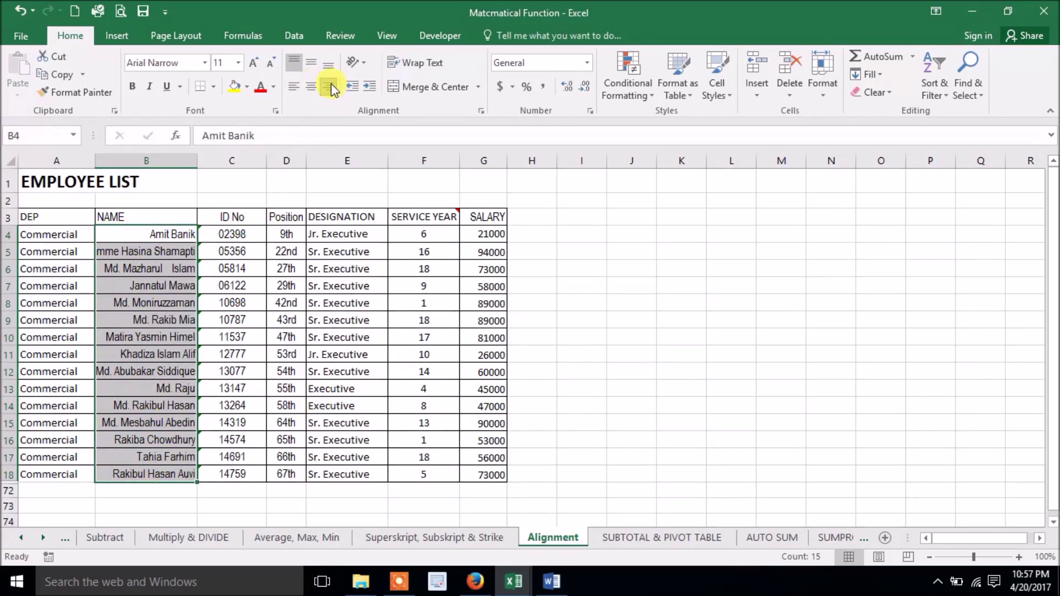
left_click(294, 89)
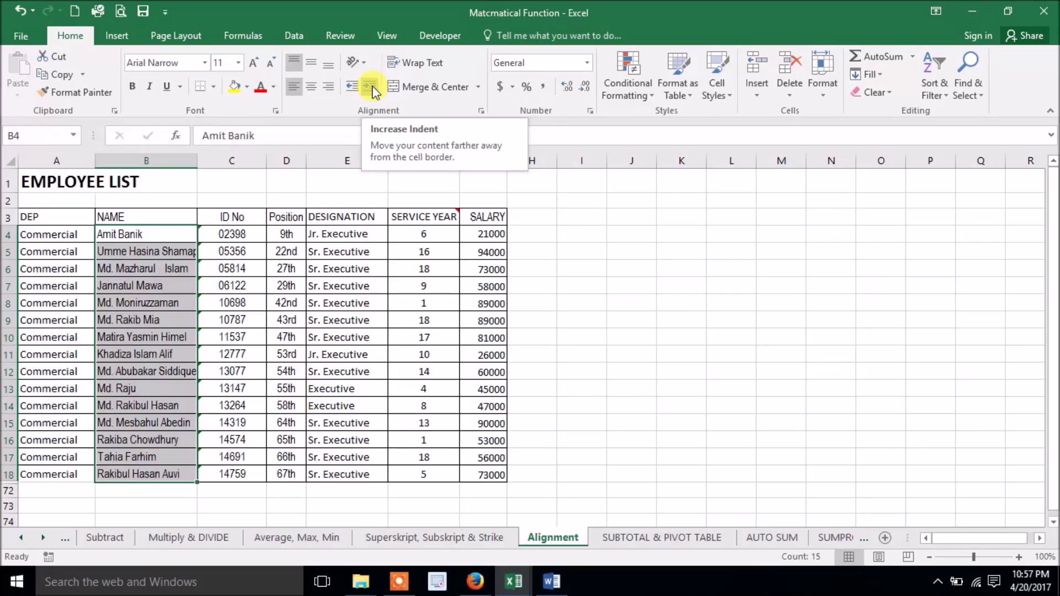
Increase the indent of B4:B18 twice, then decrease it once, leaving a one-level indent.
left_click(372, 91)
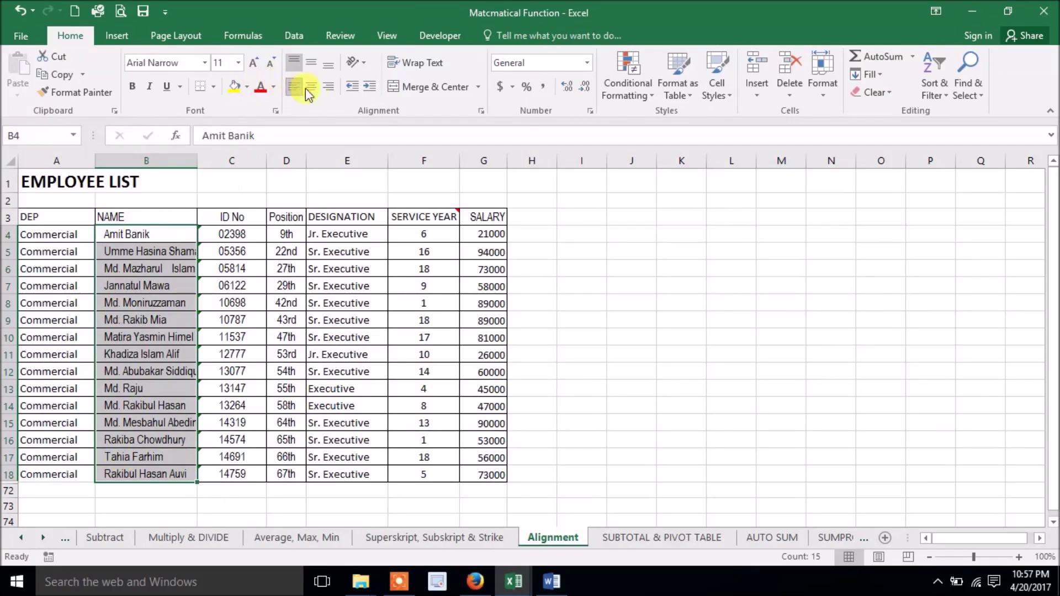
left_click(373, 92)
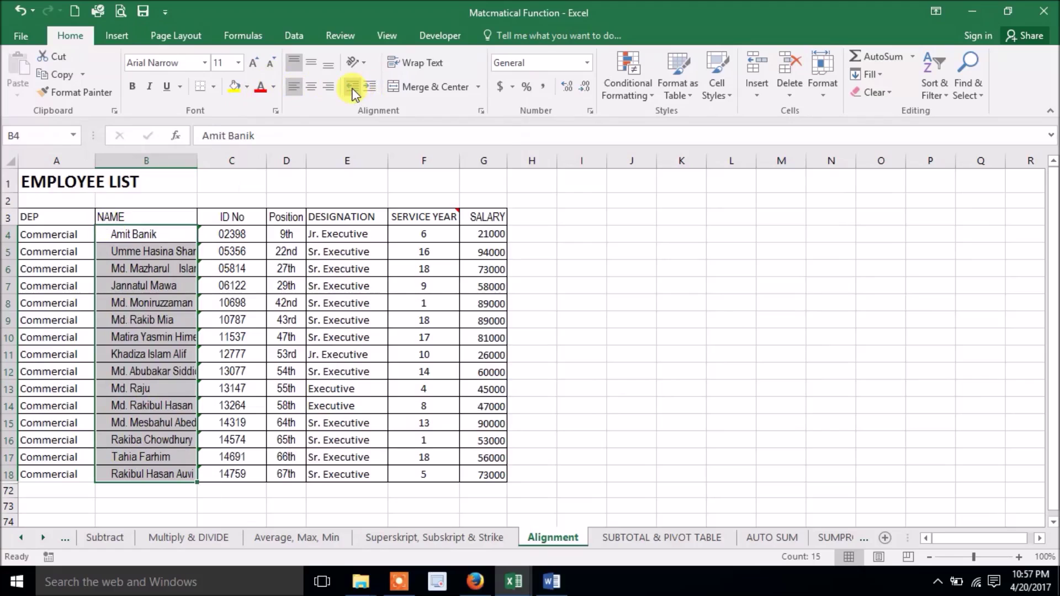
left_click(354, 93)
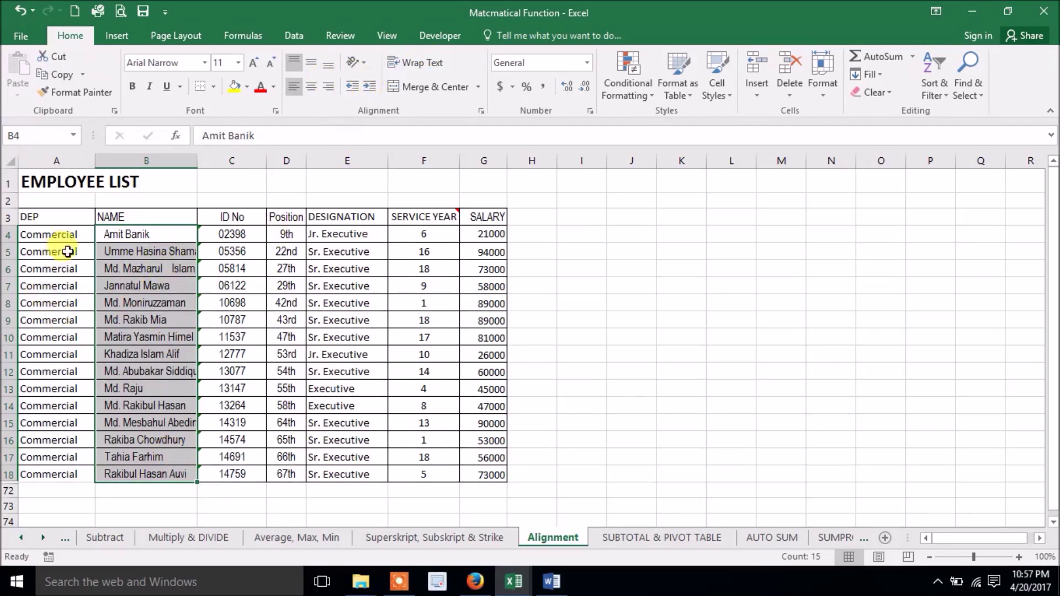
Set the Commercial text in A4 to Angle Counterclockwise orientation.
left_click_drag(62, 234, 68, 470)
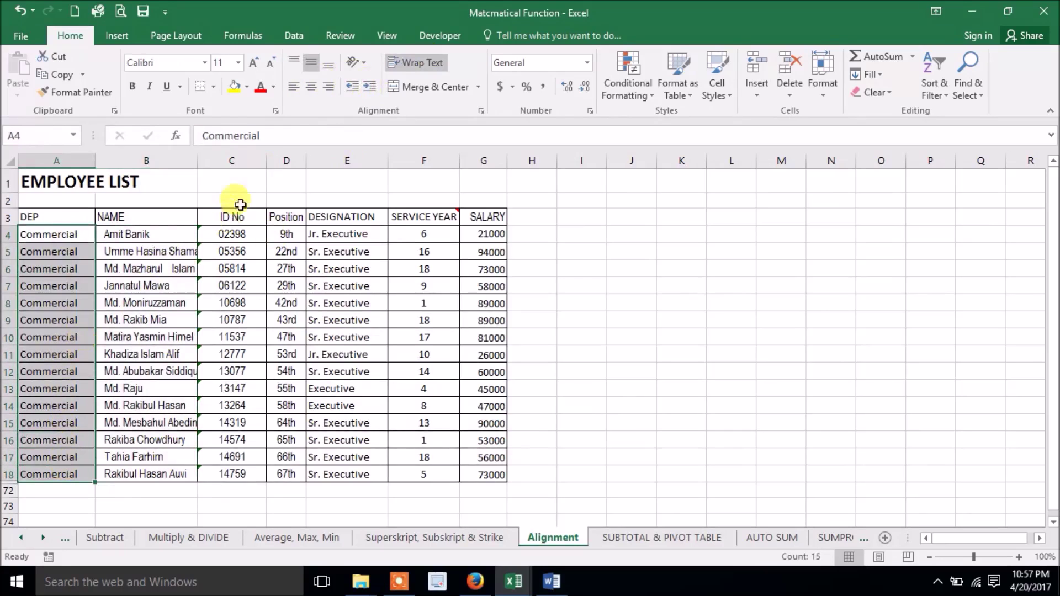
left_click(363, 69)
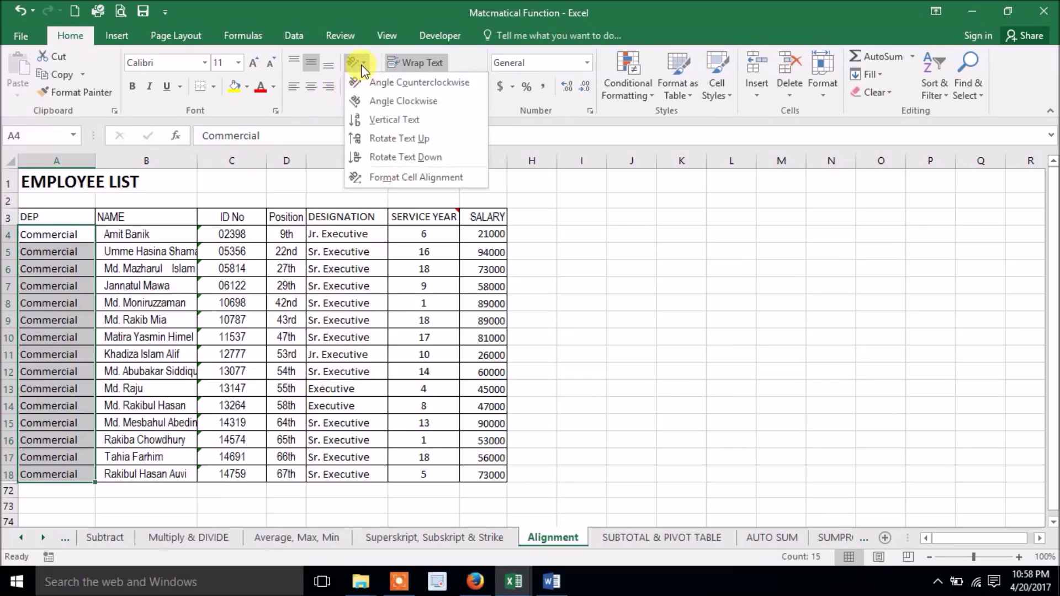
left_click(158, 217)
left_click(66, 233)
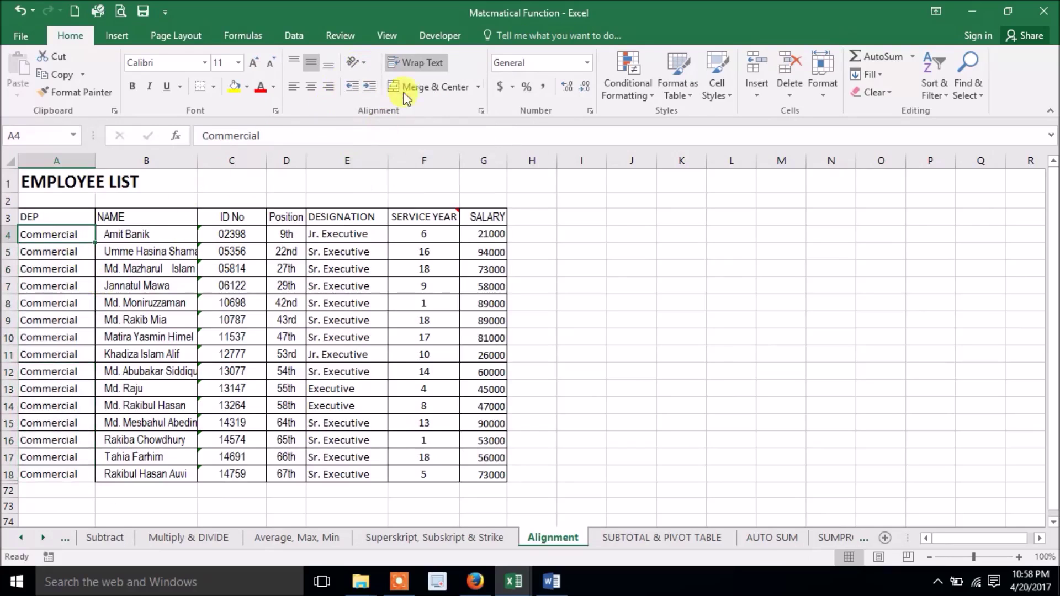
left_click(366, 68)
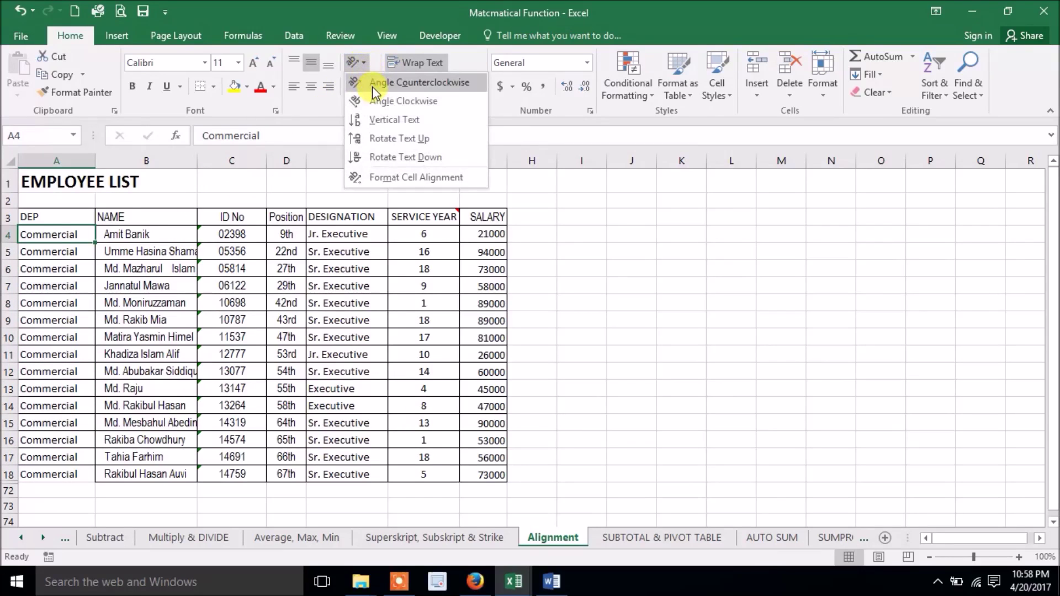
left_click(372, 85)
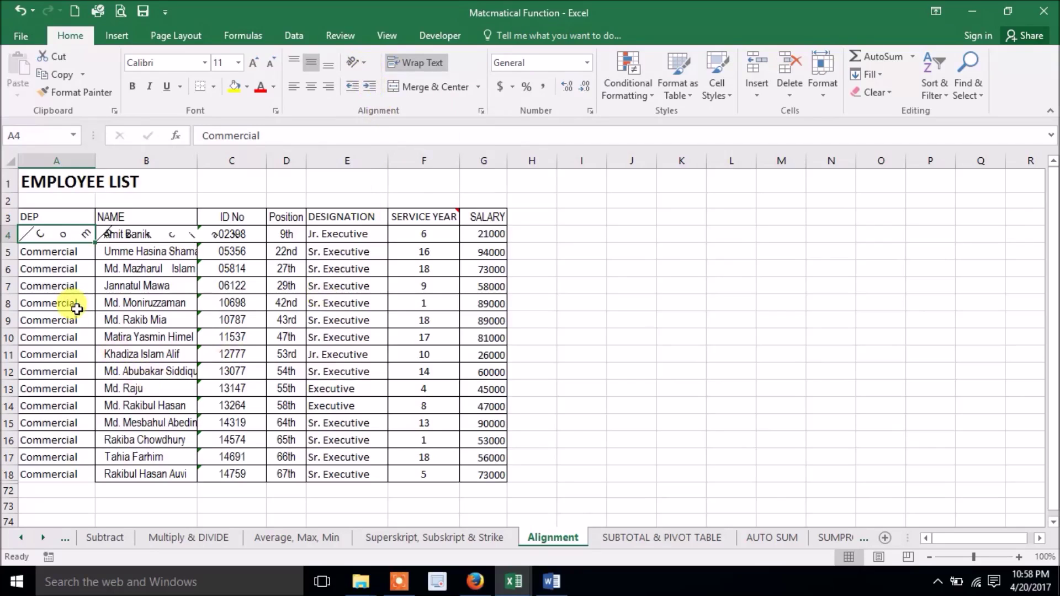
Make row 4 taller so the angled Commercial text fits.
left_click_drag(7, 243, 7, 281)
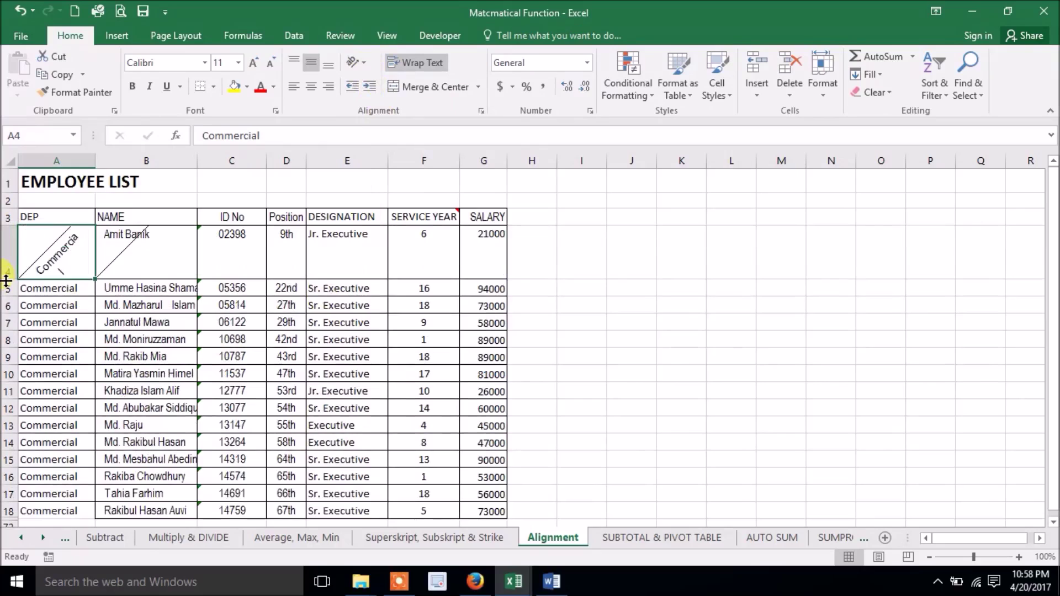
left_click_drag(6, 281, 7, 290)
left_click(76, 249)
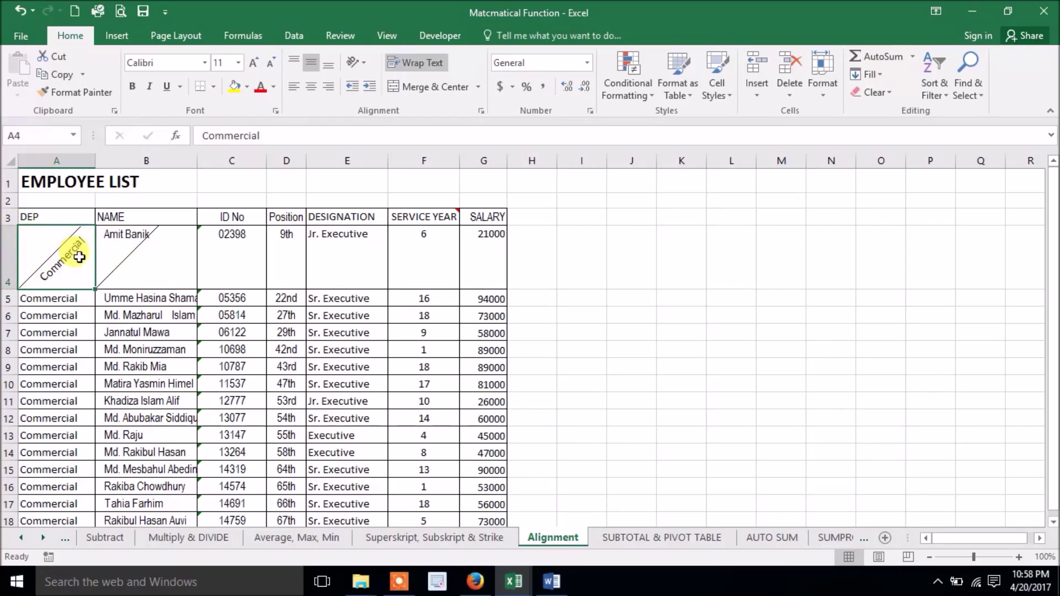
mouse_move(80, 257)
left_mouse_down()
mouse_move(126, 233)
mouse_move(59, 297)
left_mouse_up()
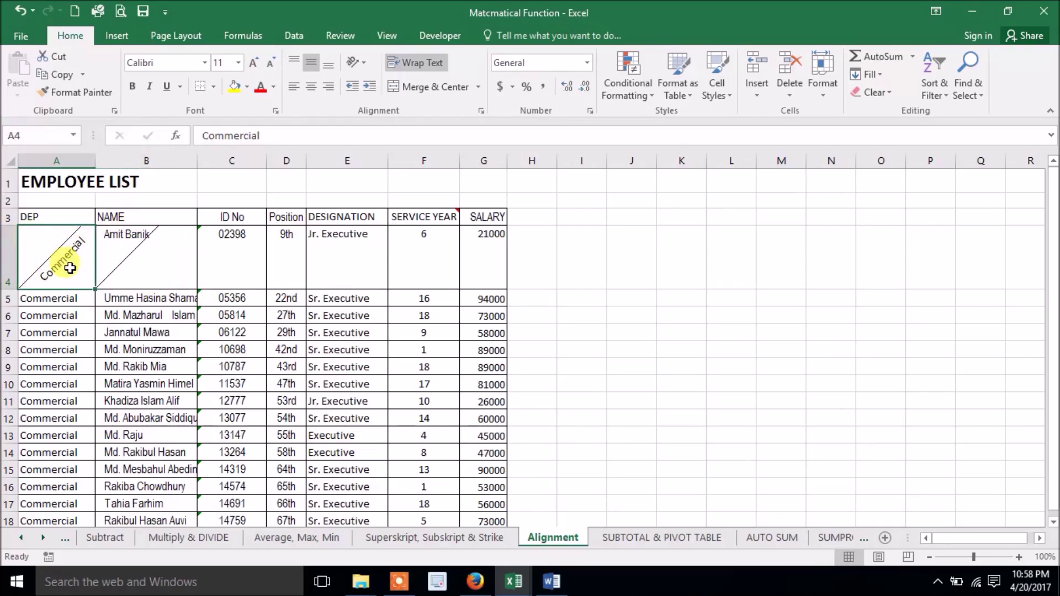
Set Commercial in A5 to Angle Clockwise and enlarge row 5 to fit it.
left_click(59, 297)
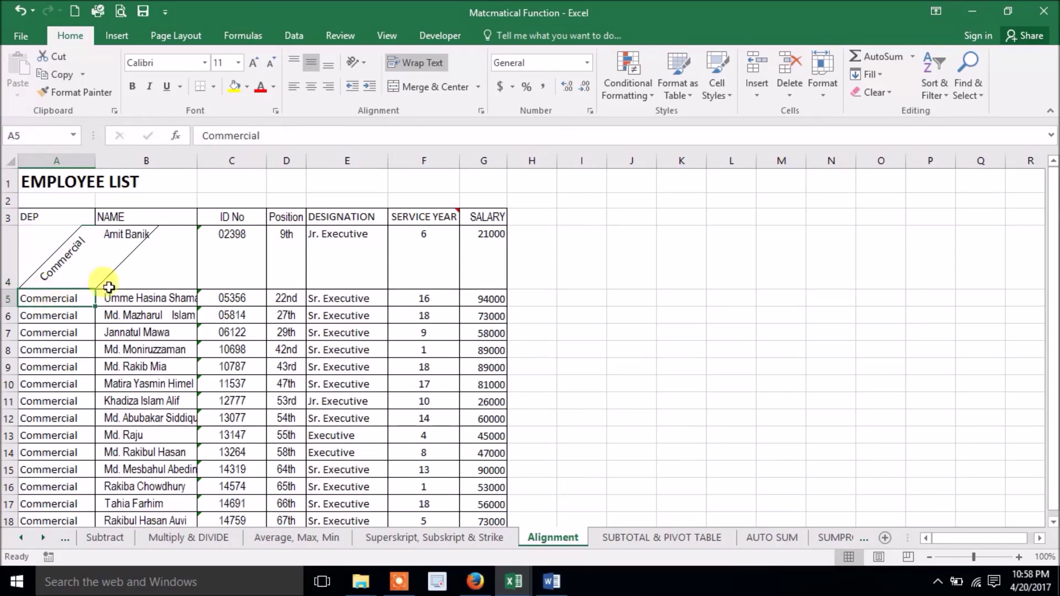
left_click(359, 62)
left_click(380, 102)
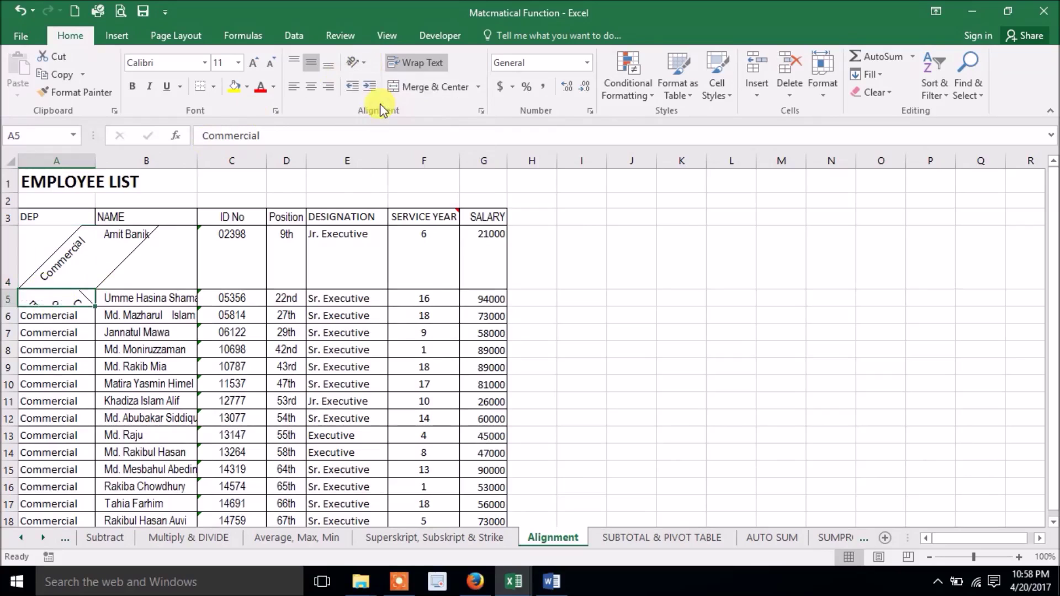
left_click_drag(8, 306, 9, 351)
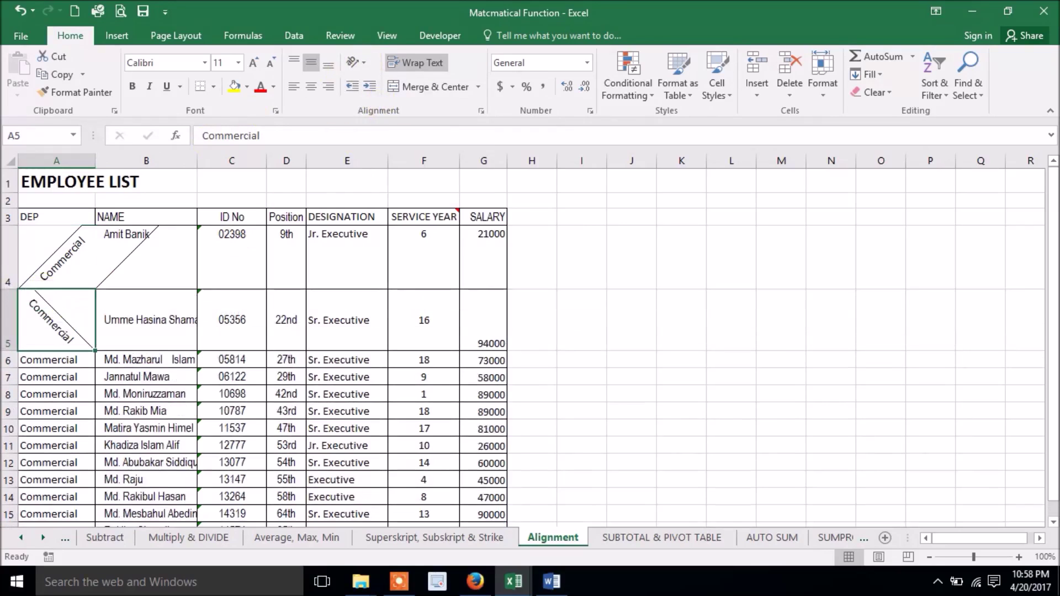
left_click(45, 361)
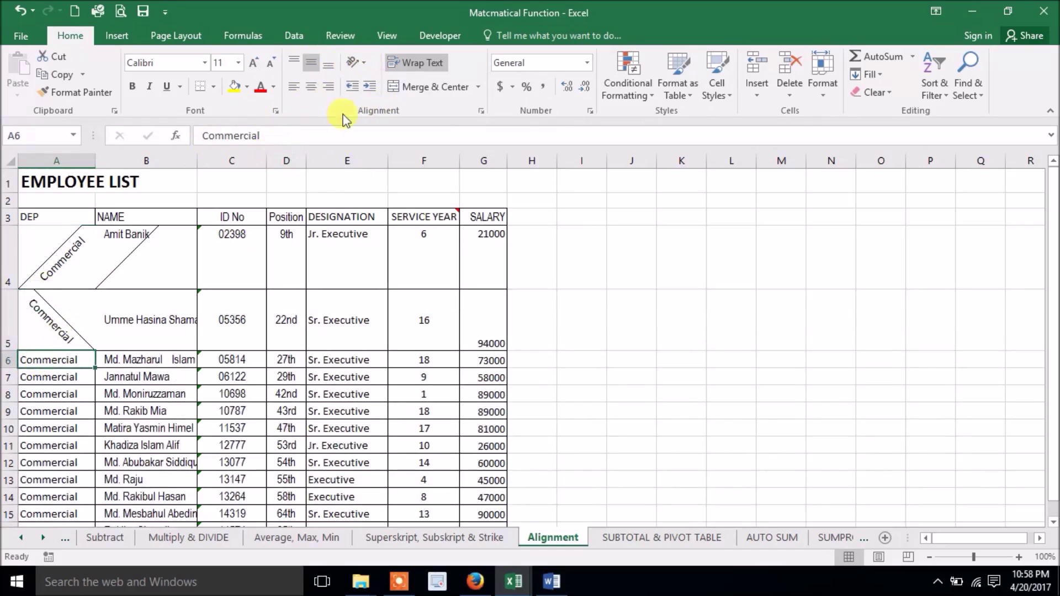
Turn off Wrap Text for the department cells A4:A11.
left_click(142, 411)
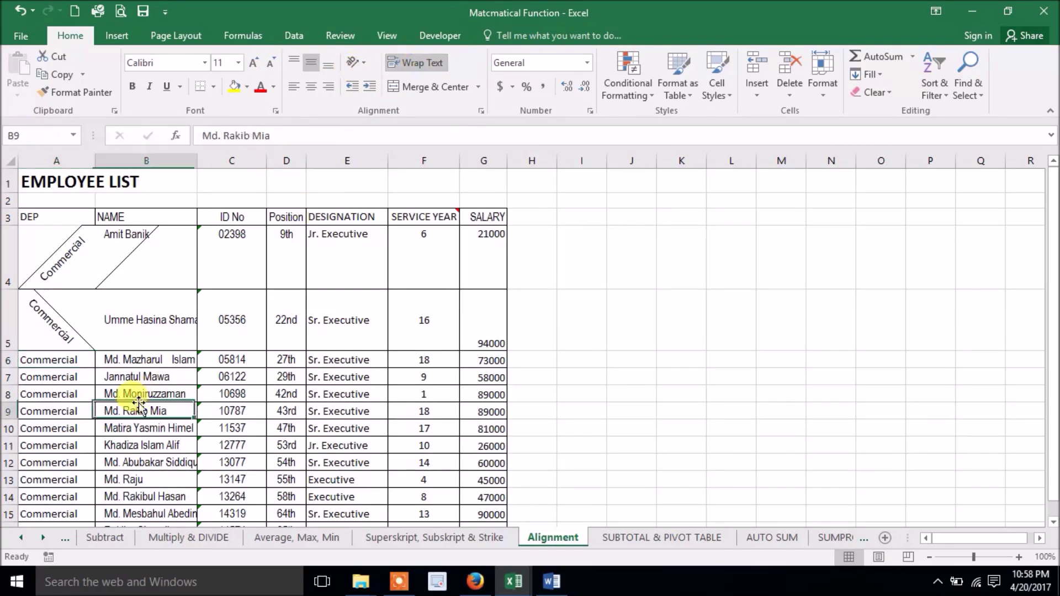
left_click_drag(71, 243, 52, 445)
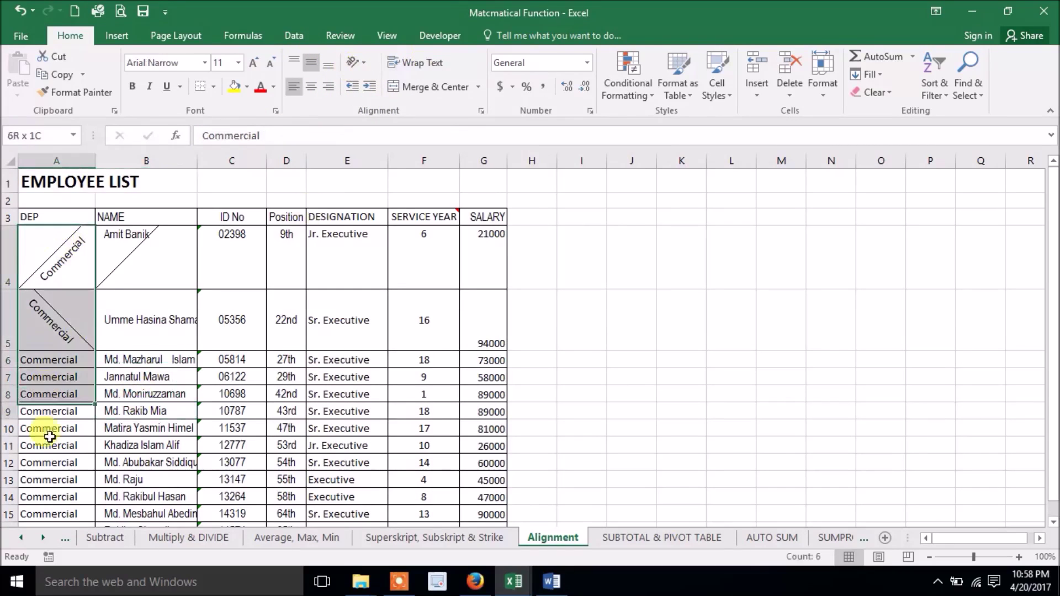
left_click(421, 63)
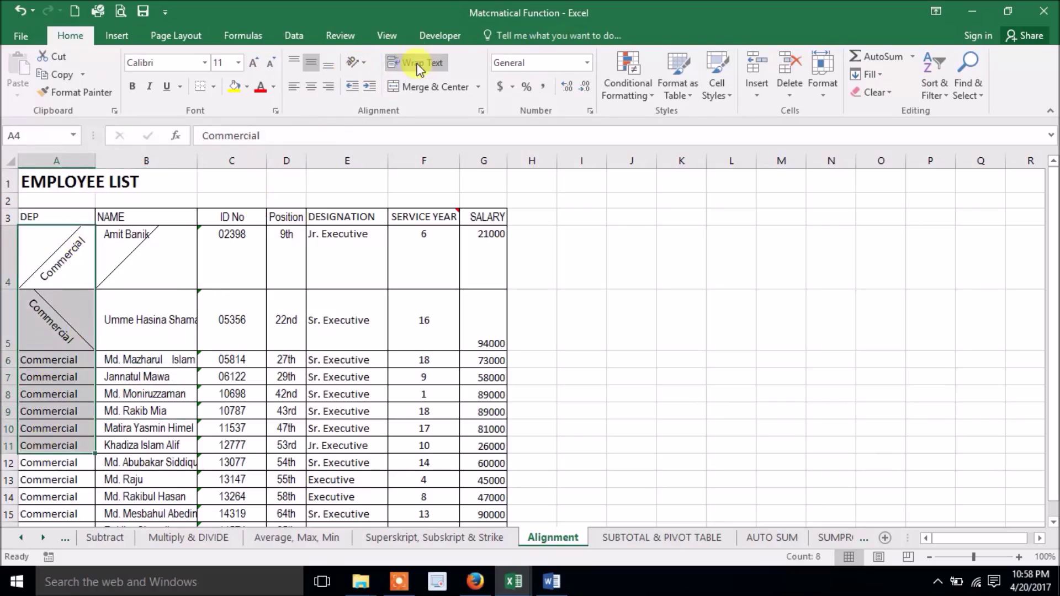
left_click(138, 411)
Set Commercial in A6 to Vertical Text so it stacks letter by letter.
left_click(58, 359)
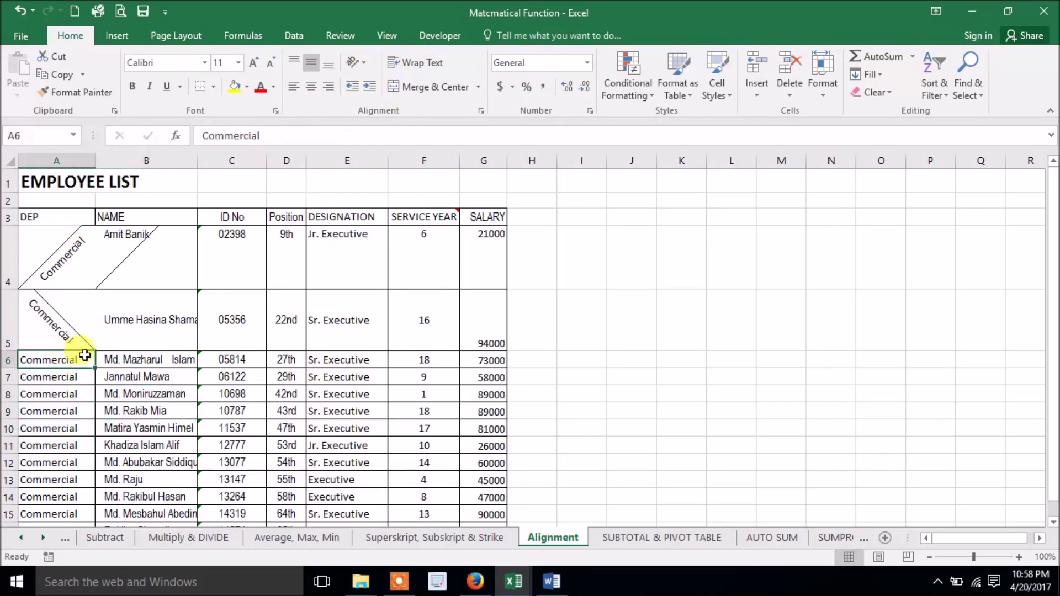
left_click(366, 63)
left_click(378, 121)
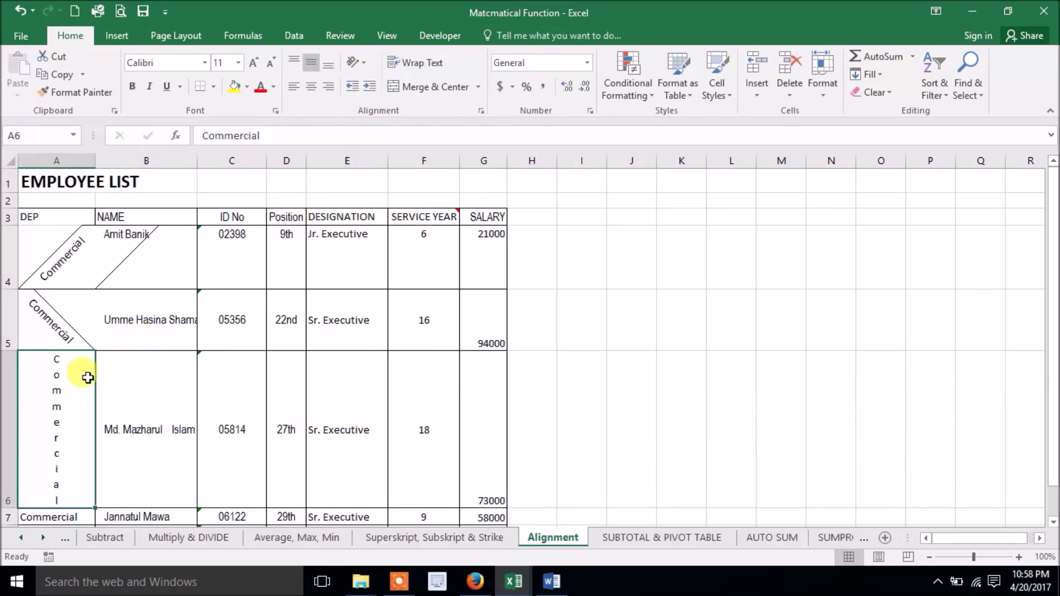
scroll(71, 416, "down", 1)
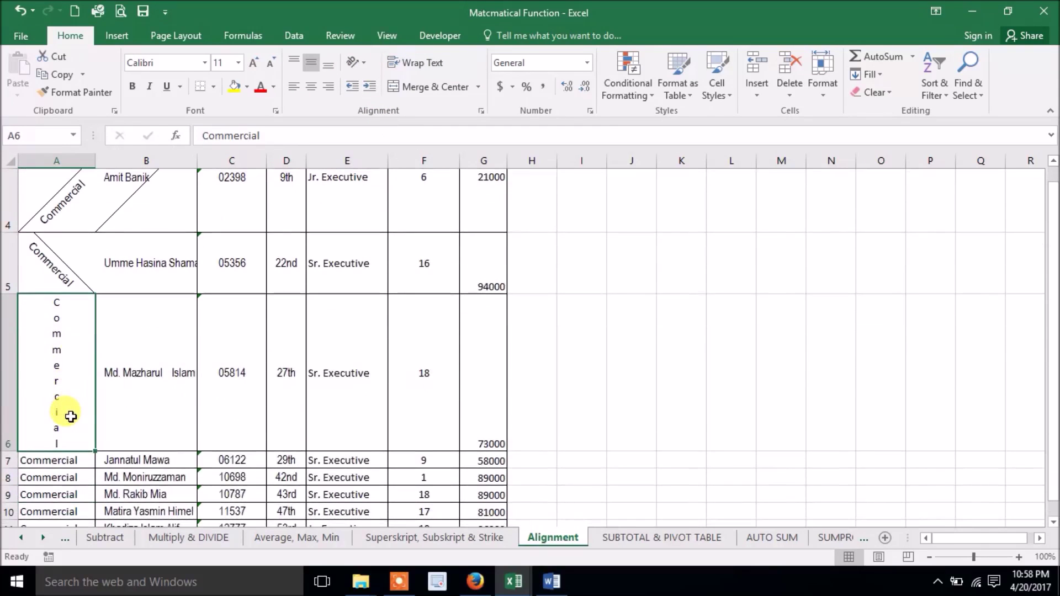
scroll(71, 417, "down", 1)
scroll(70, 362, "up", 1)
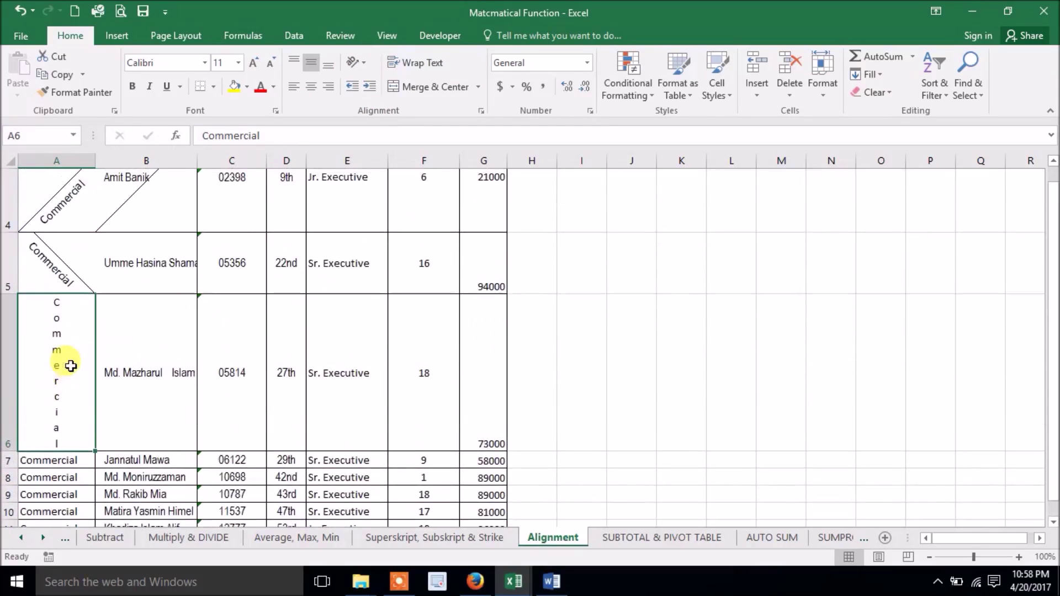
left_click(68, 465)
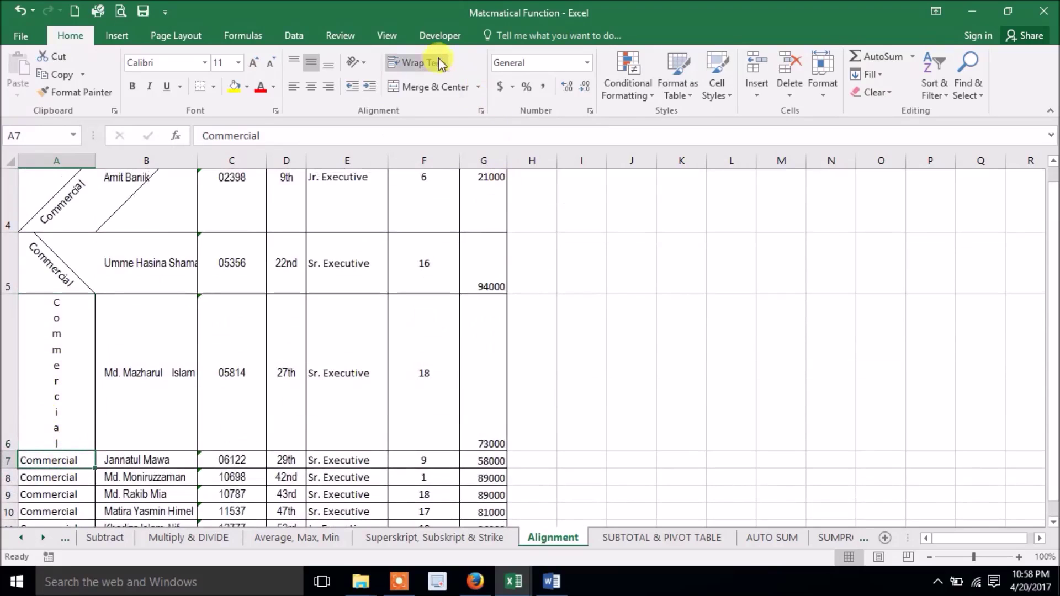
Rotate Commercial in A7 to Rotate Text Up, undoing a trial centering.
left_click(362, 64)
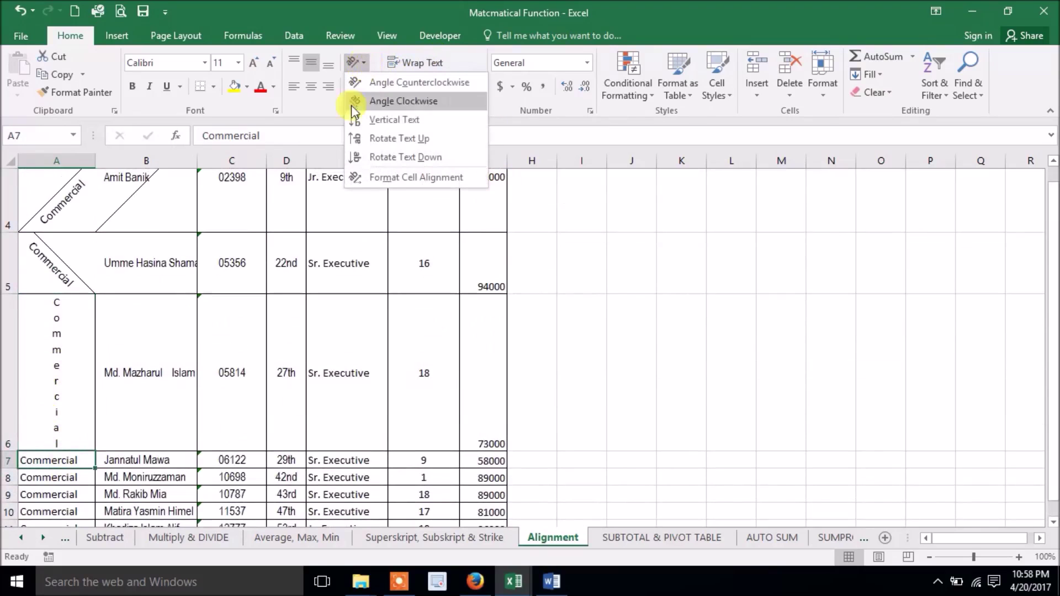
left_click(364, 139)
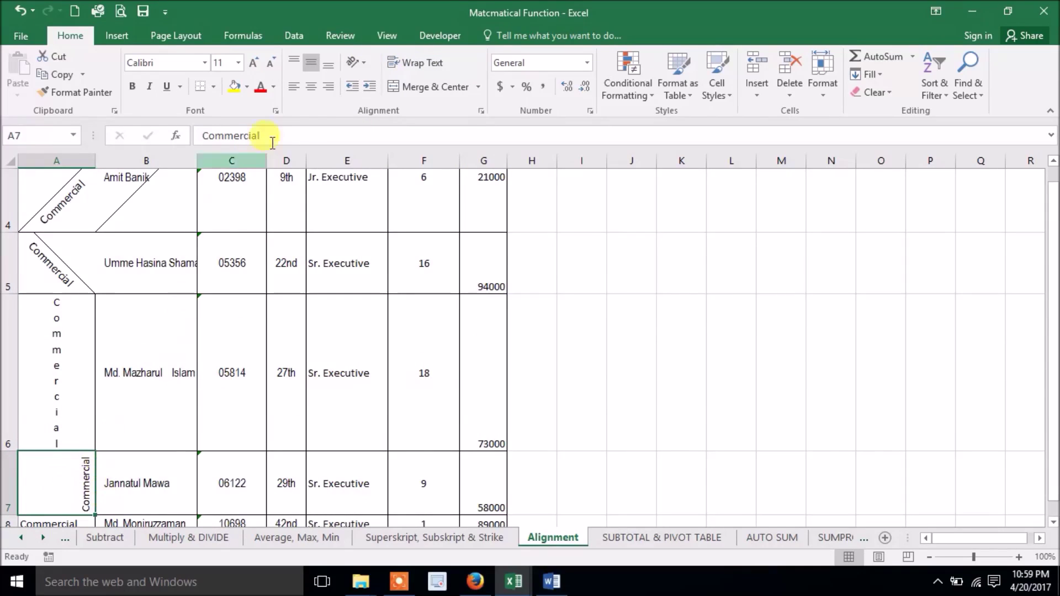
left_click(311, 86)
scroll(172, 350, "down", 1)
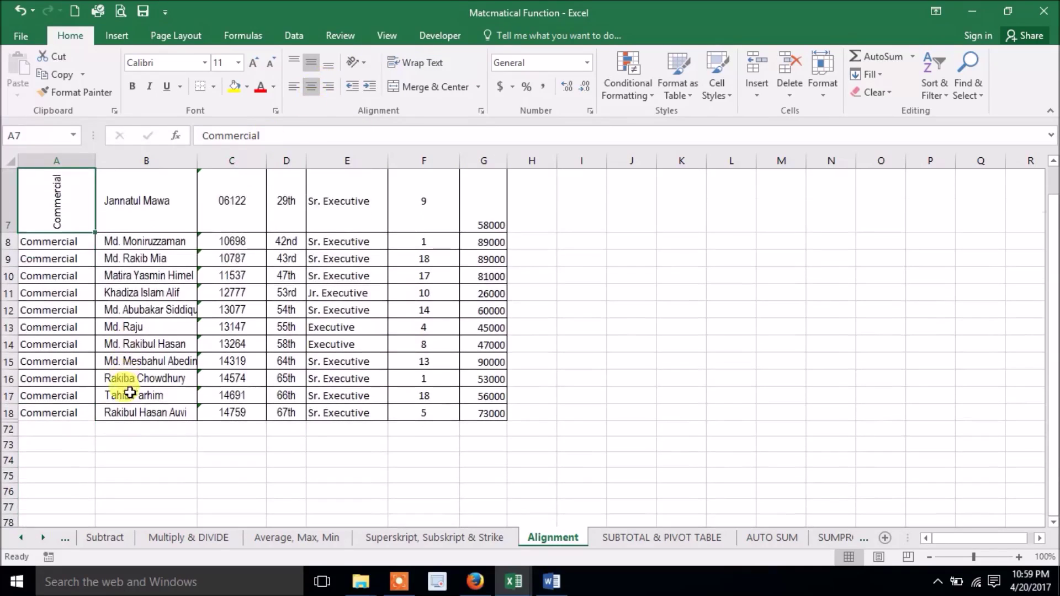
key("ctrl+z")
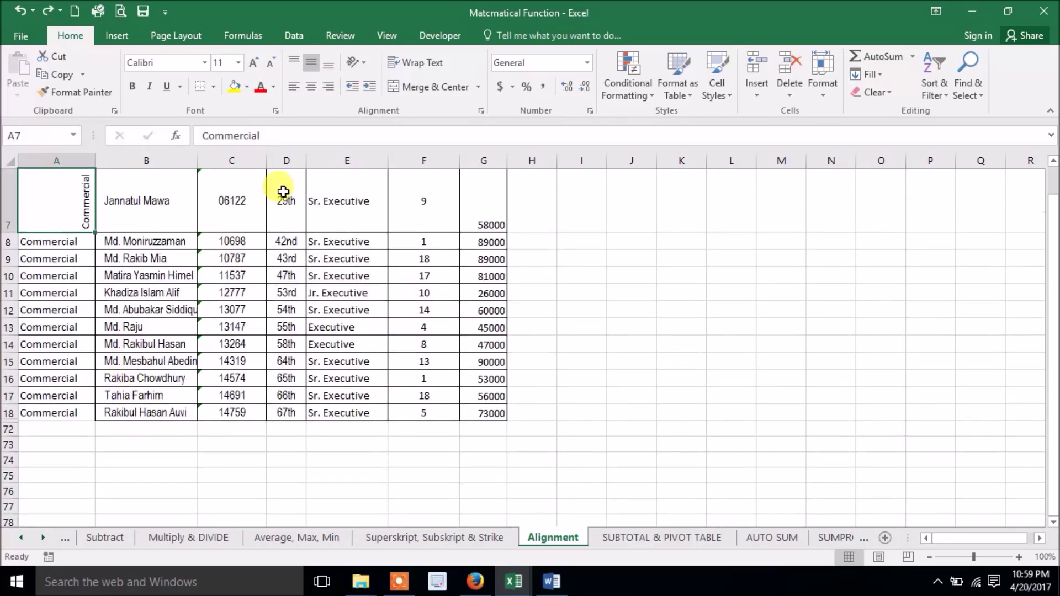
Rotate Commercial in A8 to Rotate Text Down.
left_click(43, 240)
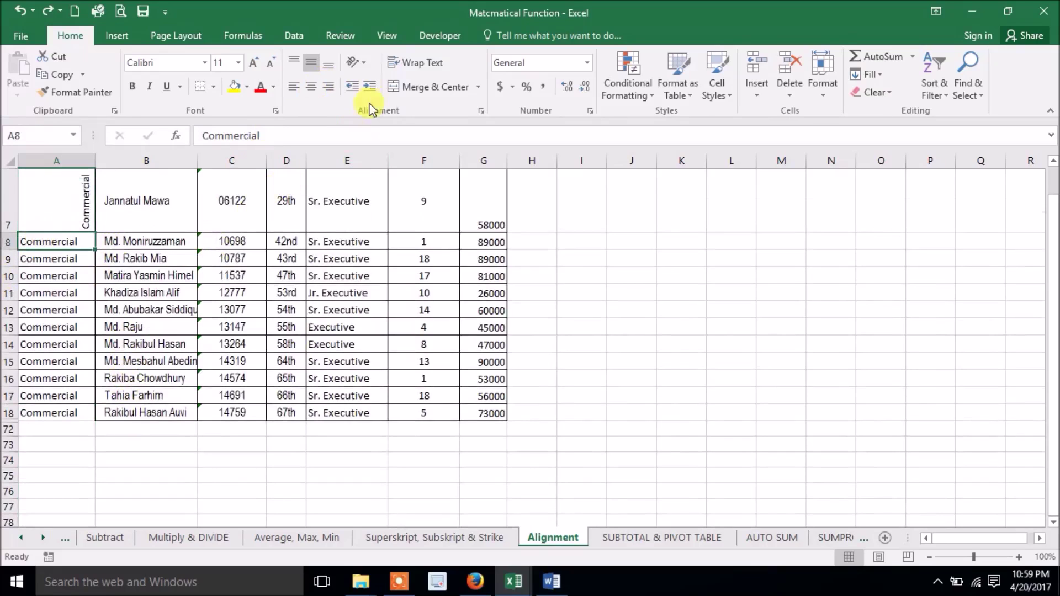
left_click(353, 61)
left_click(373, 156)
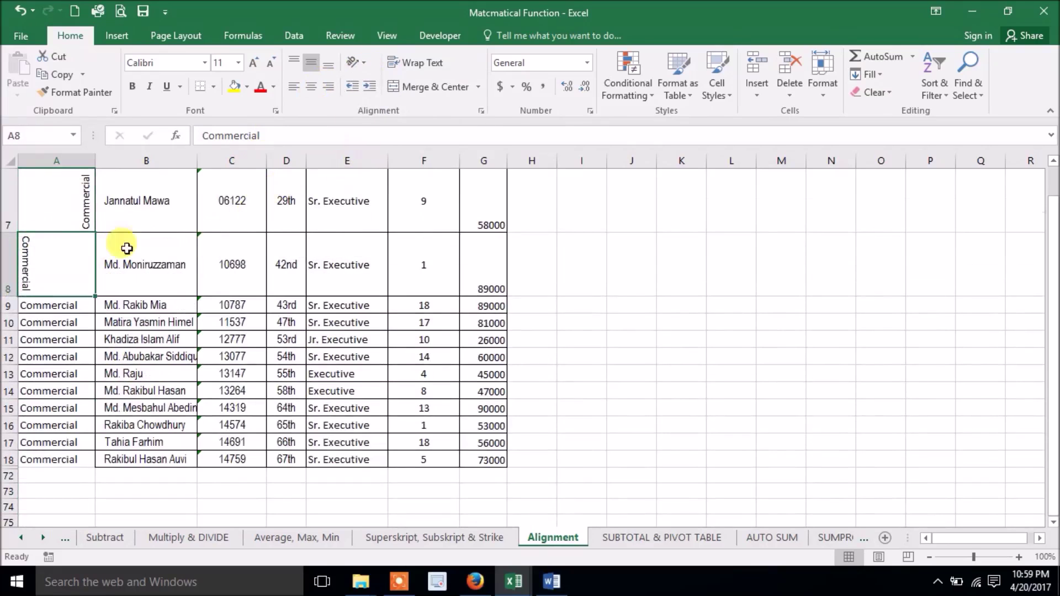
left_click(92, 301)
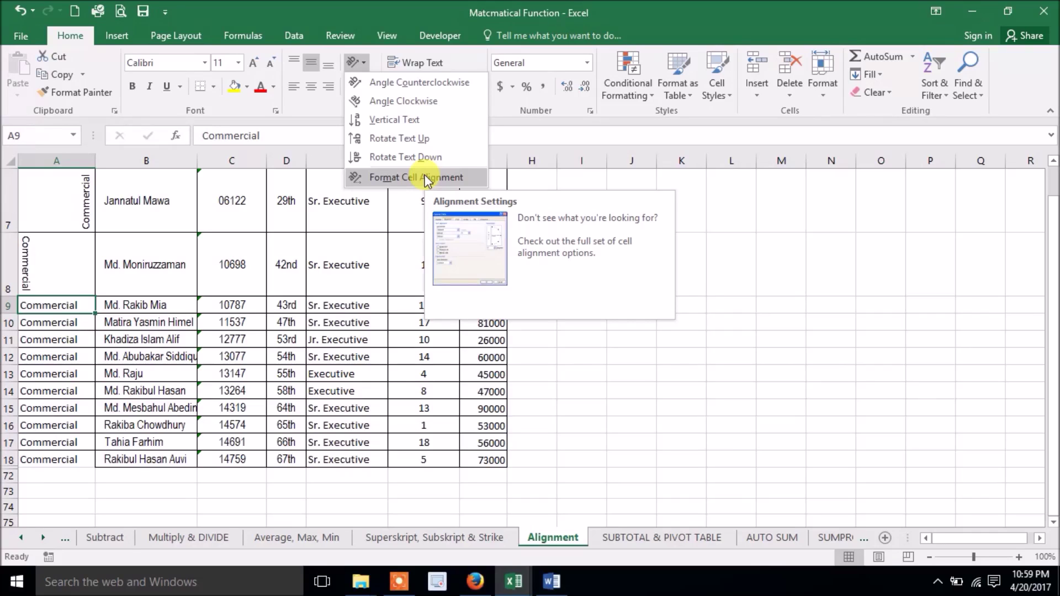
In Format Cells (Ctrl+1), set A9's text orientation to 30 degrees.
left_click(427, 178)
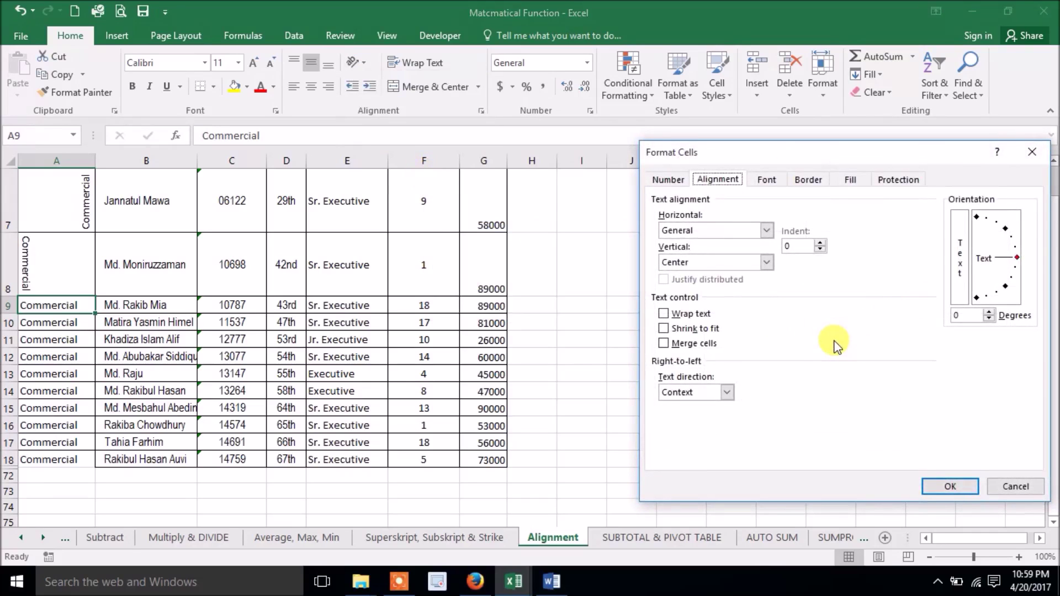
left_click(1032, 156)
left_click(481, 111)
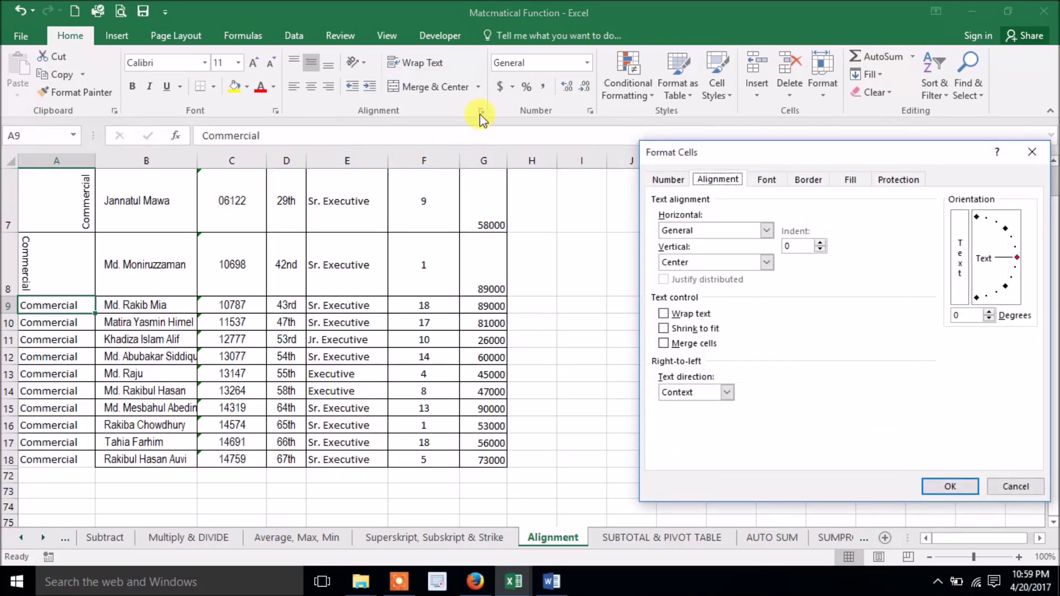
left_click(1032, 152)
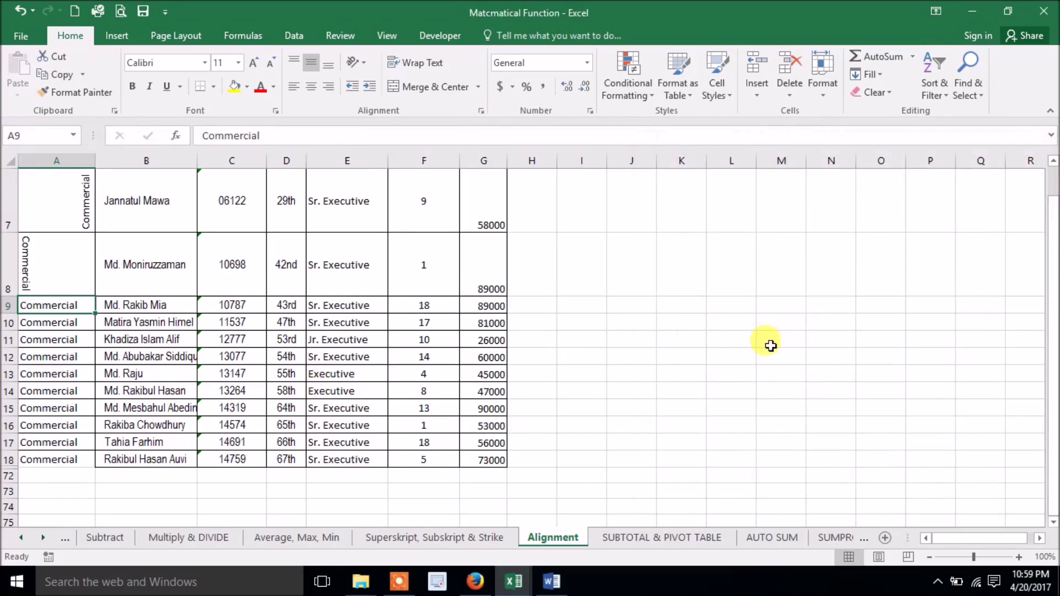
key("ctrl+1")
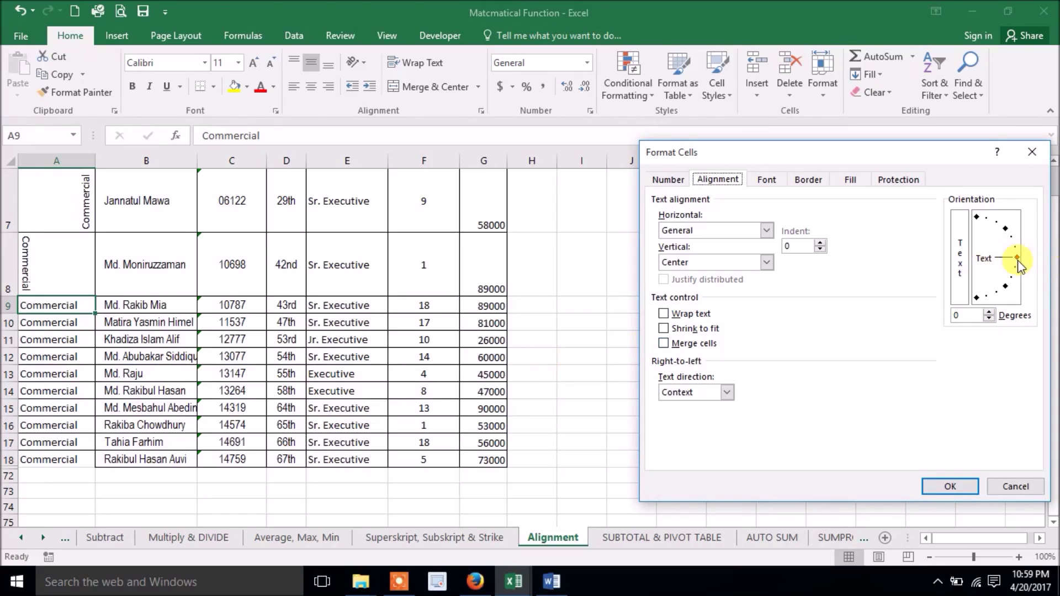
left_click_drag(1018, 259, 1004, 238)
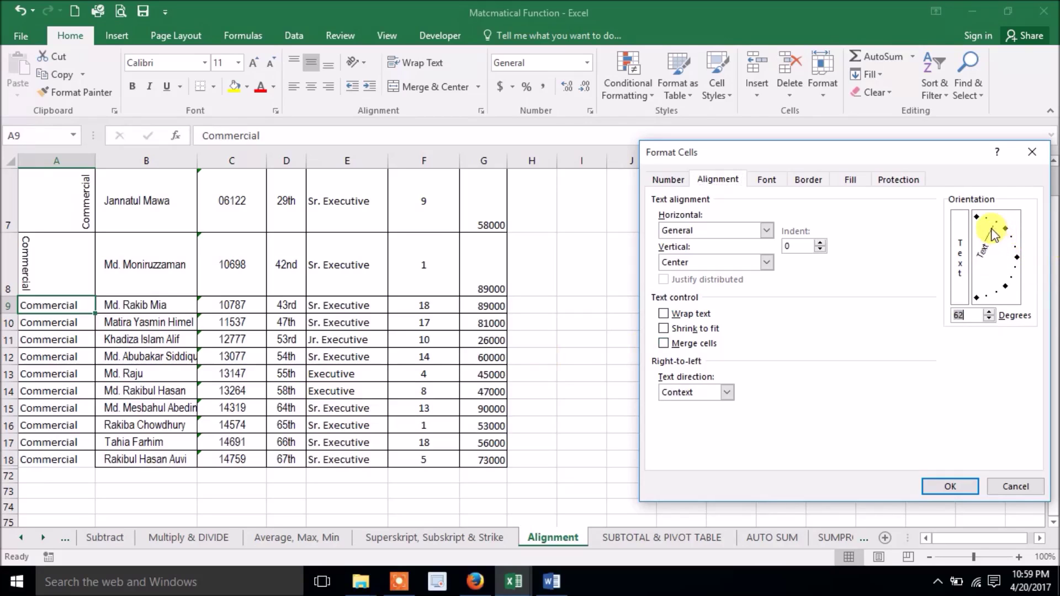
left_click_drag(1003, 239, 991, 226)
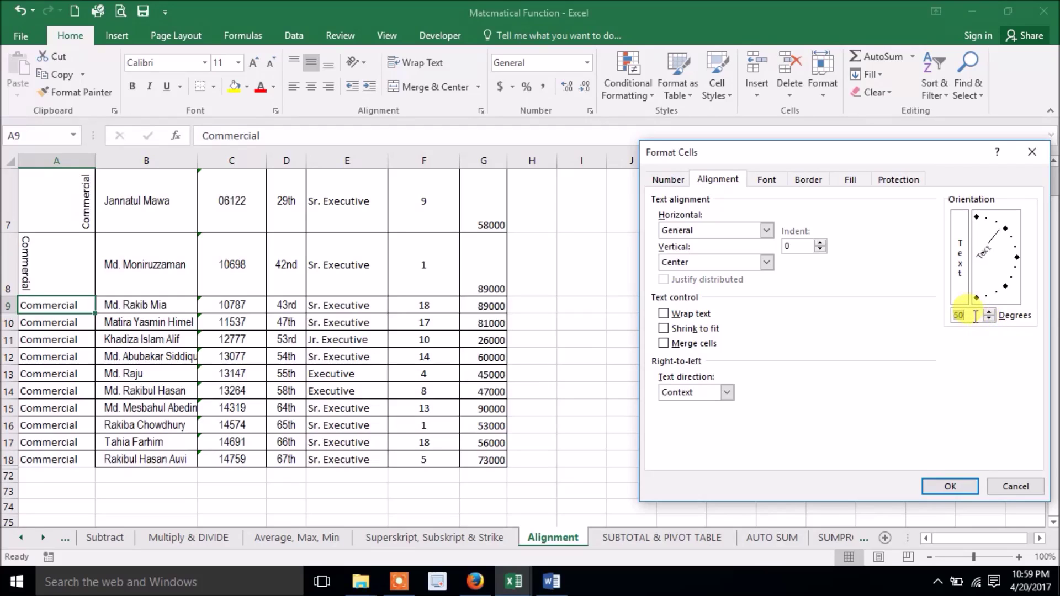
type("30")
key("Return")
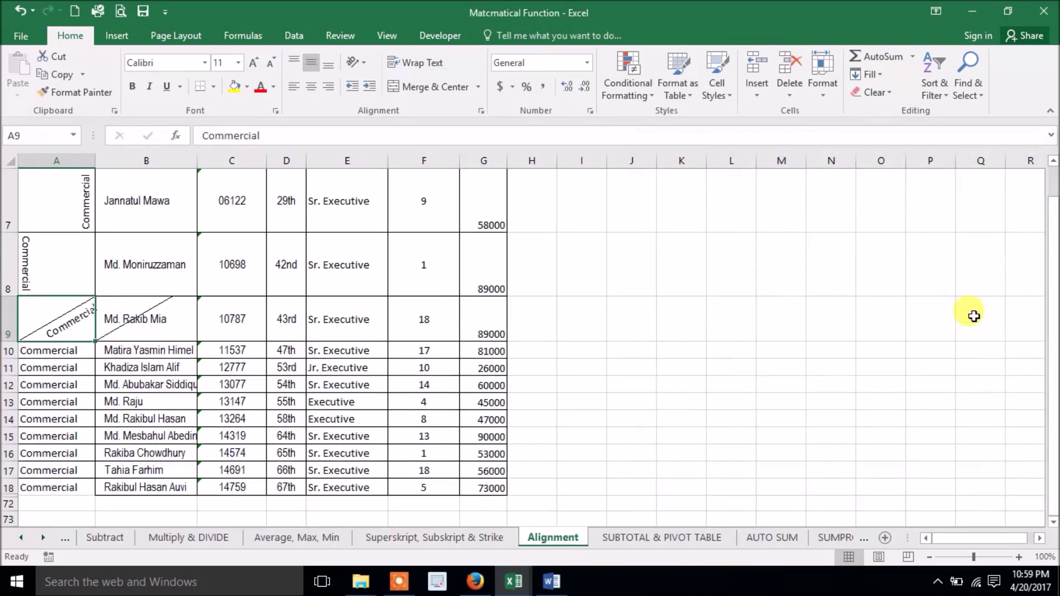
left_click(68, 352)
key("ctrl+1")
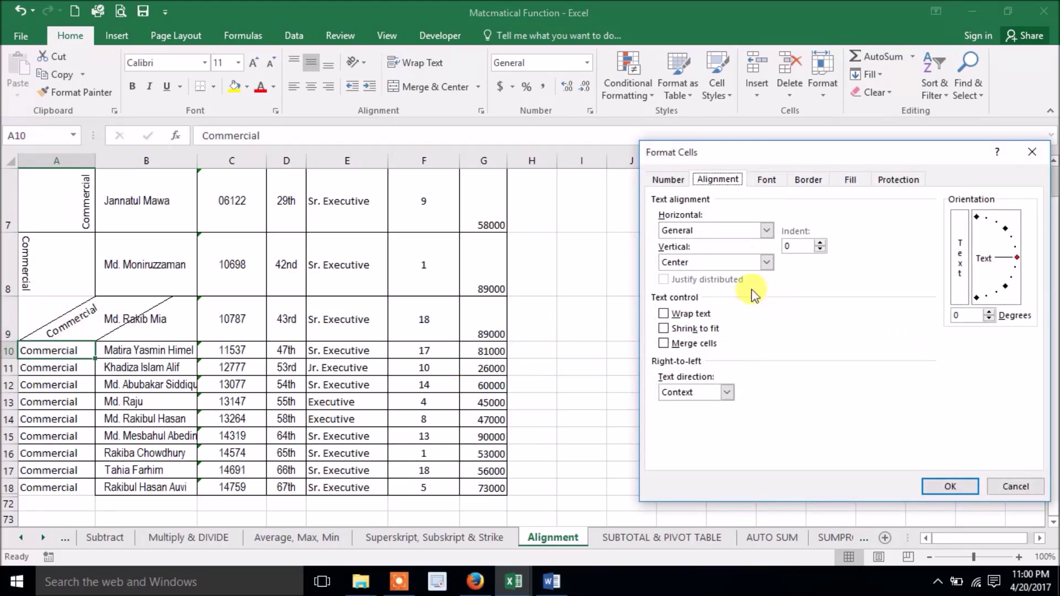
left_click(766, 231)
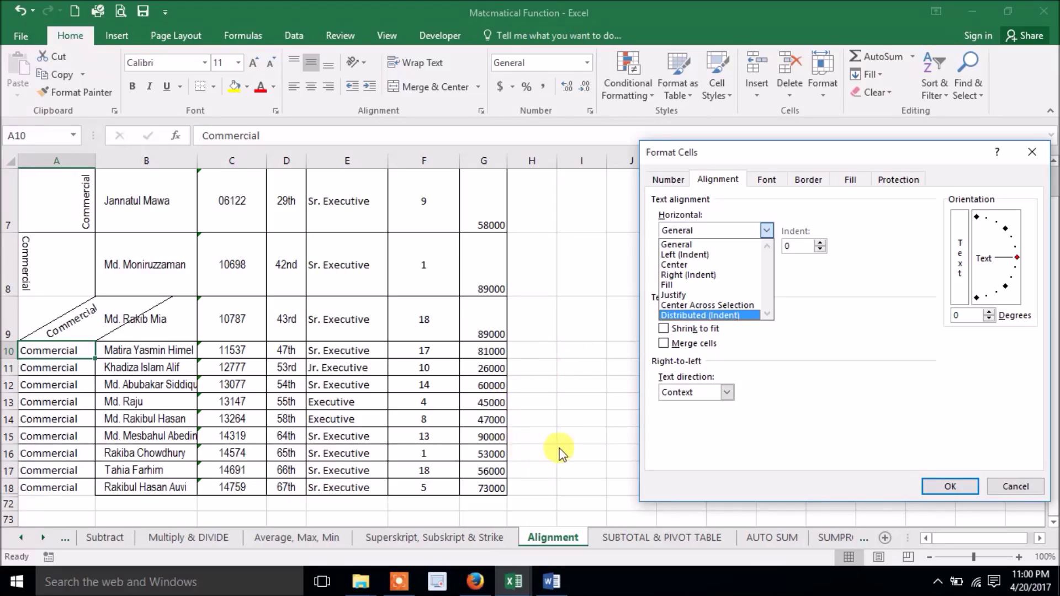
left_click(1010, 488)
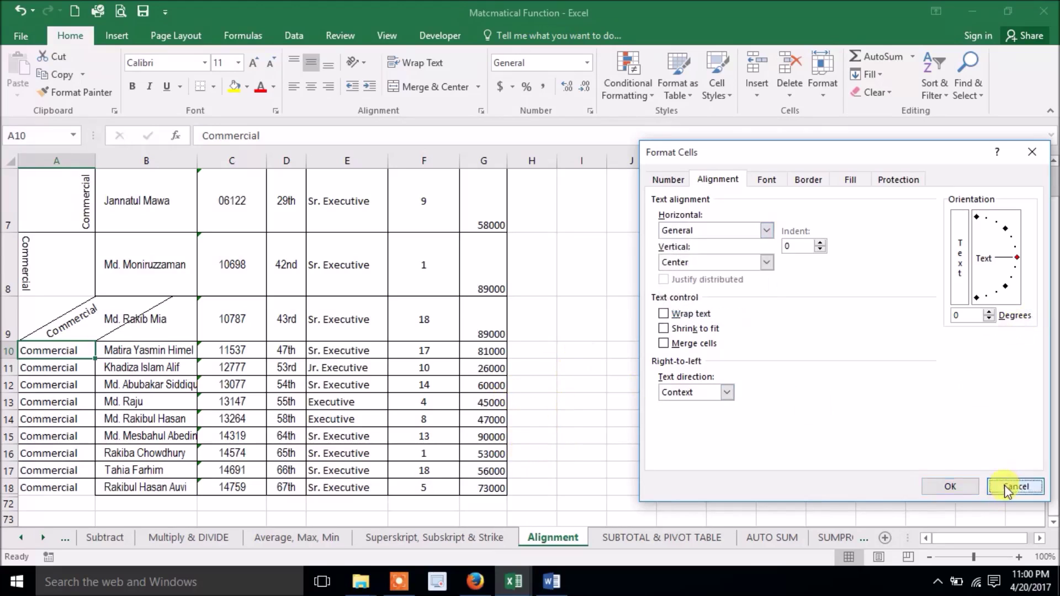
left_click(1011, 488)
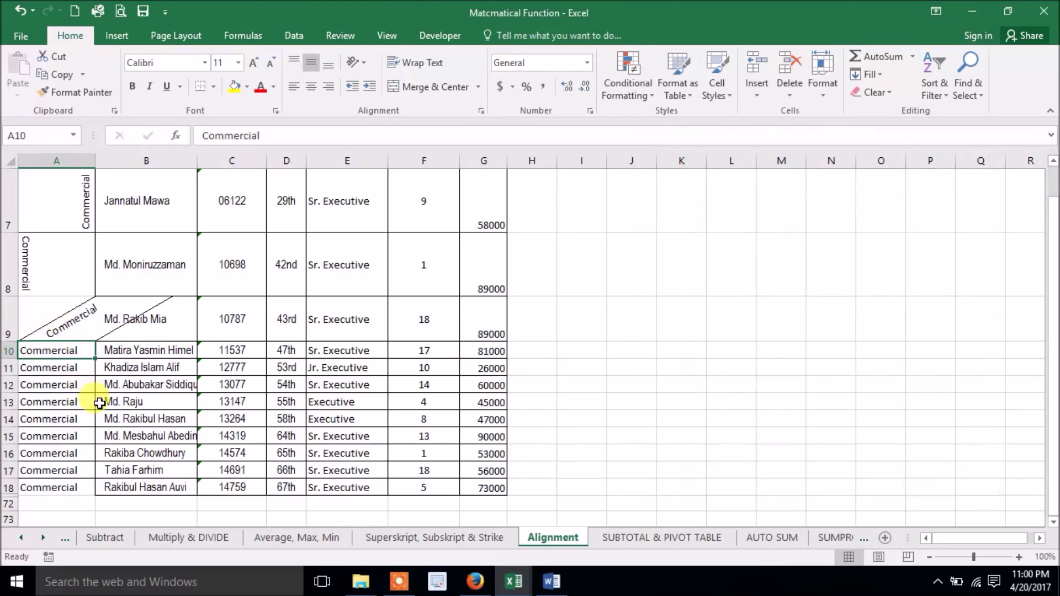
scroll(99, 403, "up", 1)
scroll(94, 402, "up", 1)
Turn off text wrapping for the Commercial department cells in column A.
left_click_drag(72, 245, 71, 489)
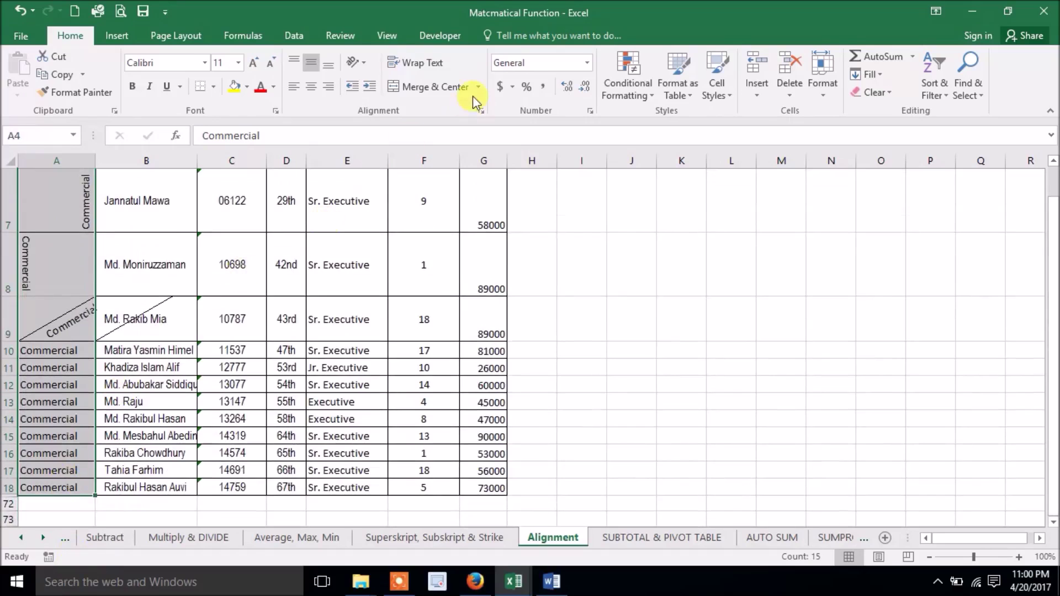
right_click(67, 285)
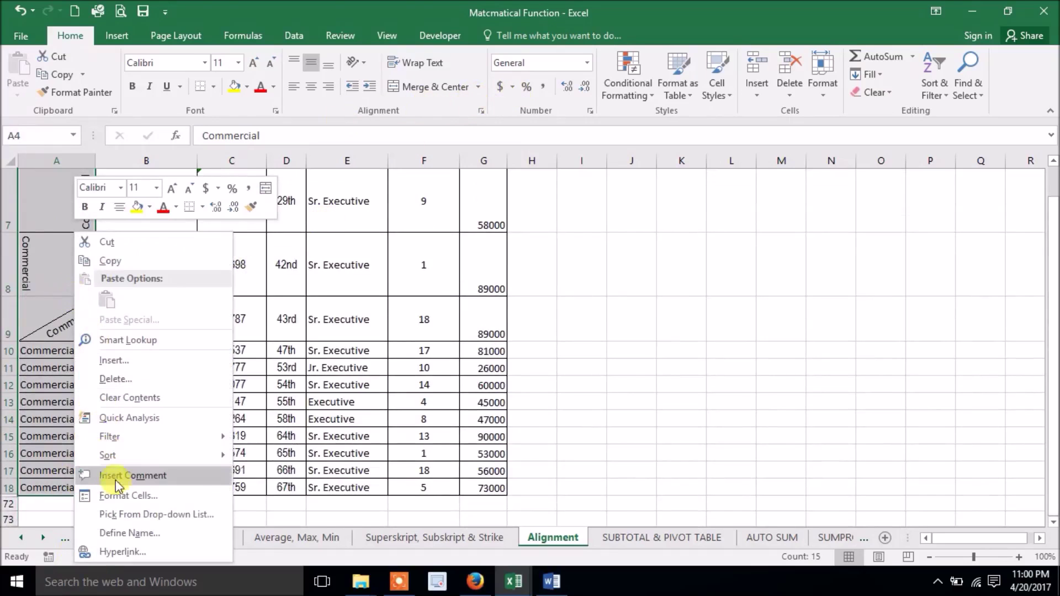
left_click(125, 496)
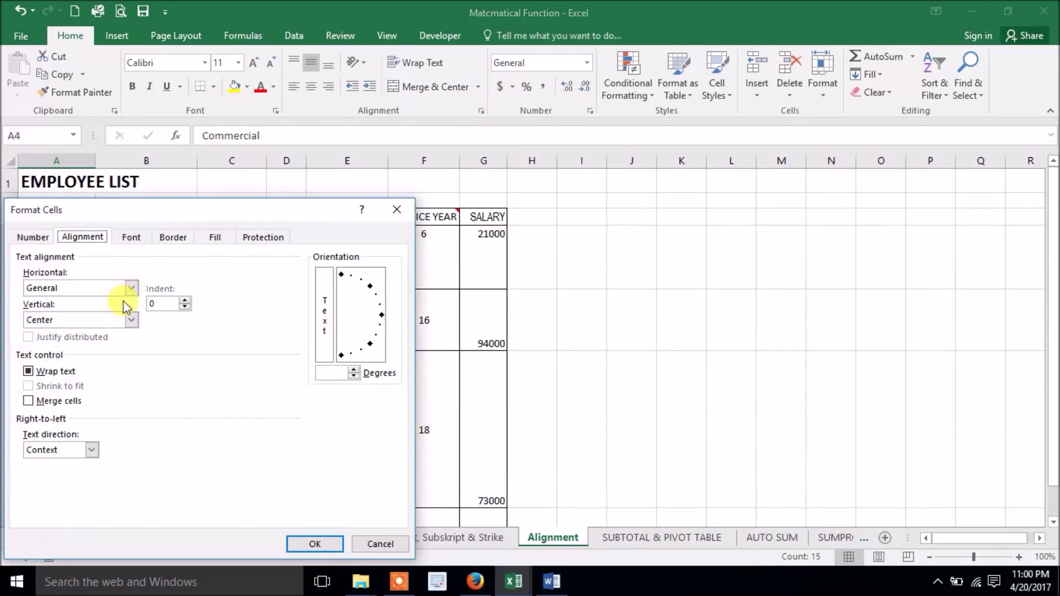
left_click(58, 372)
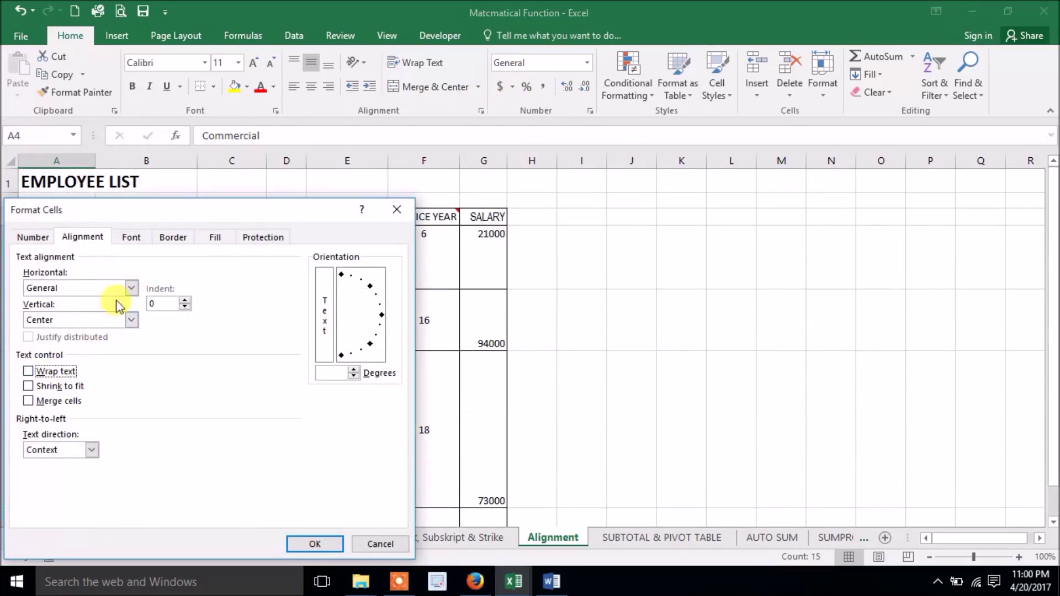
left_click(292, 543)
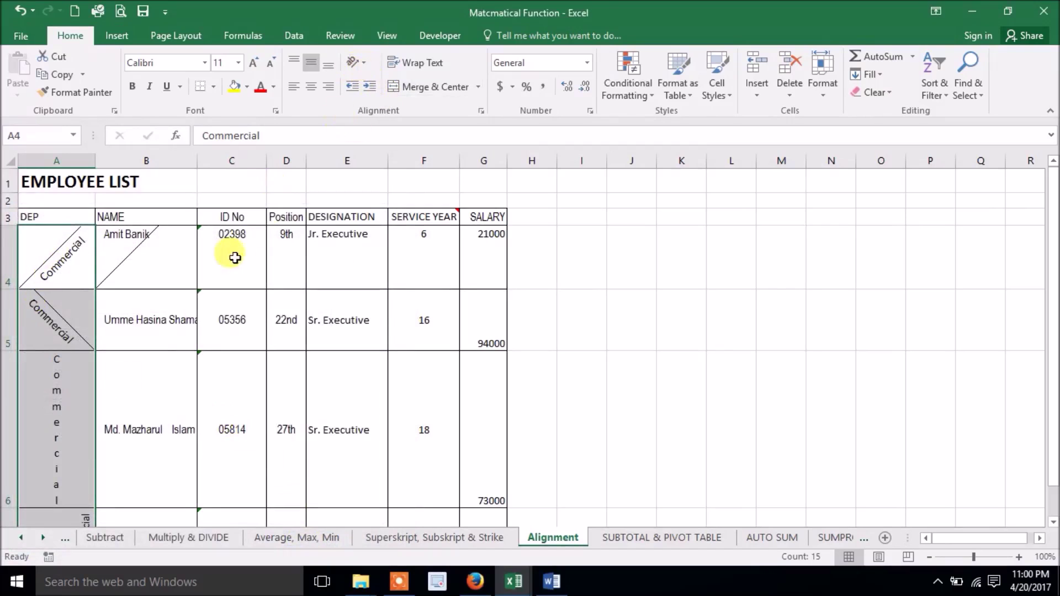
Set the text orientation of the DEP cells back to 0° with centred vertical alignment.
right_click(67, 246)
left_click(125, 496)
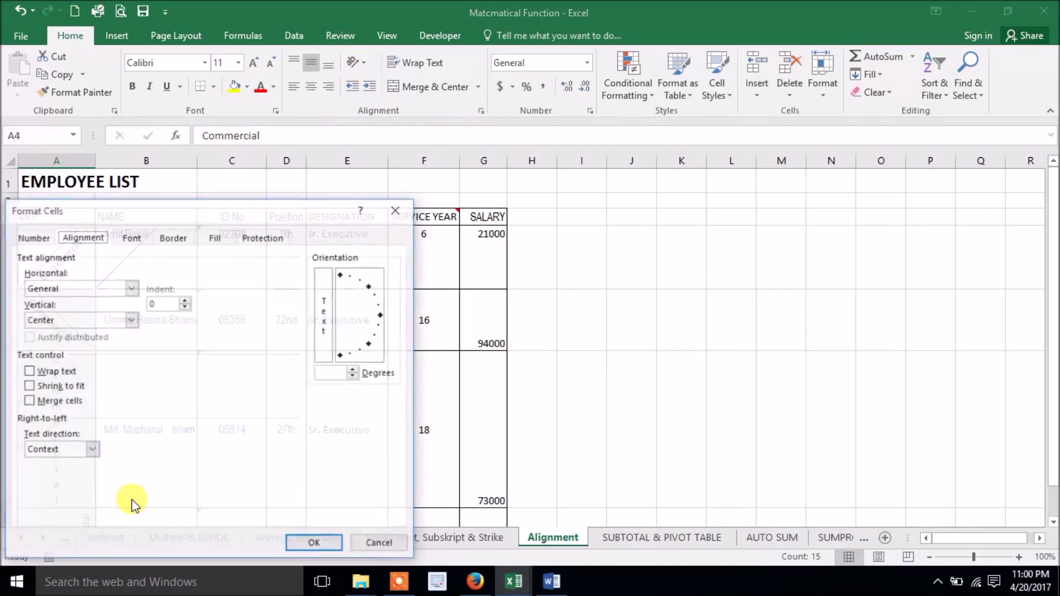
left_click(136, 324)
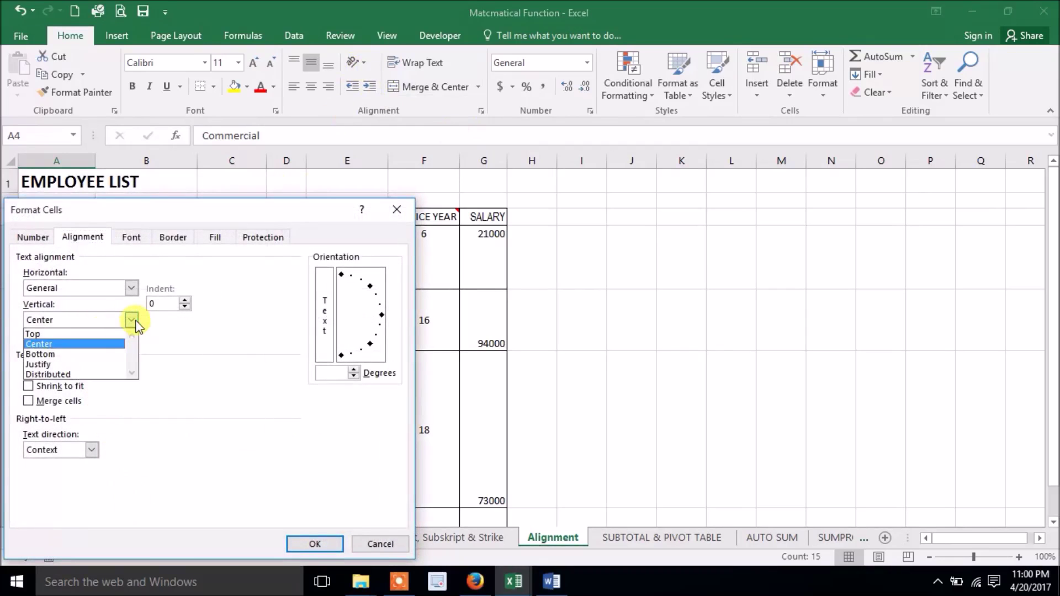
left_click(227, 389)
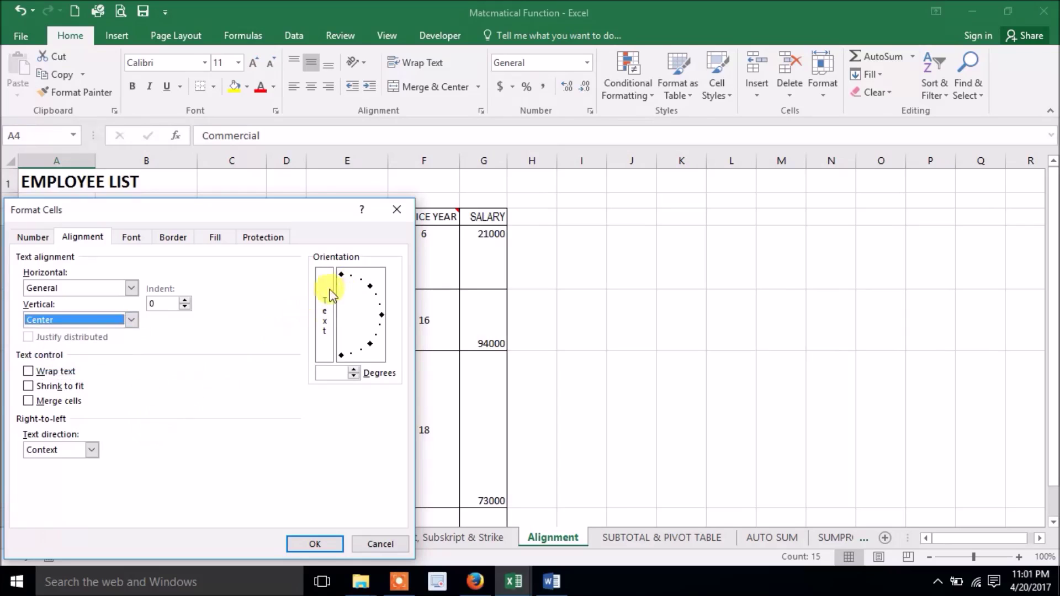
left_click_drag(345, 283, 381, 315)
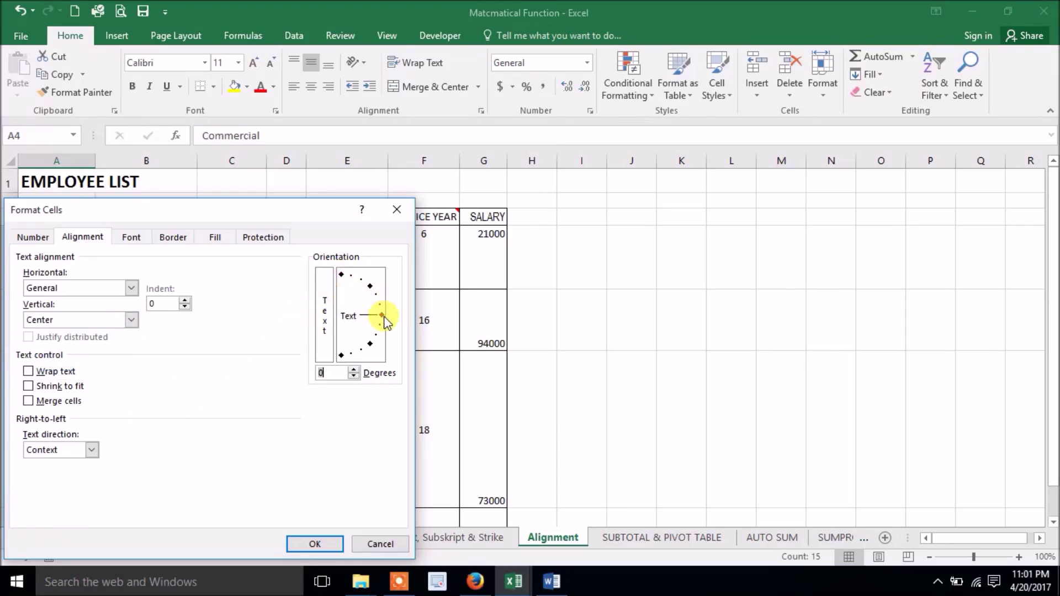
left_click(314, 546)
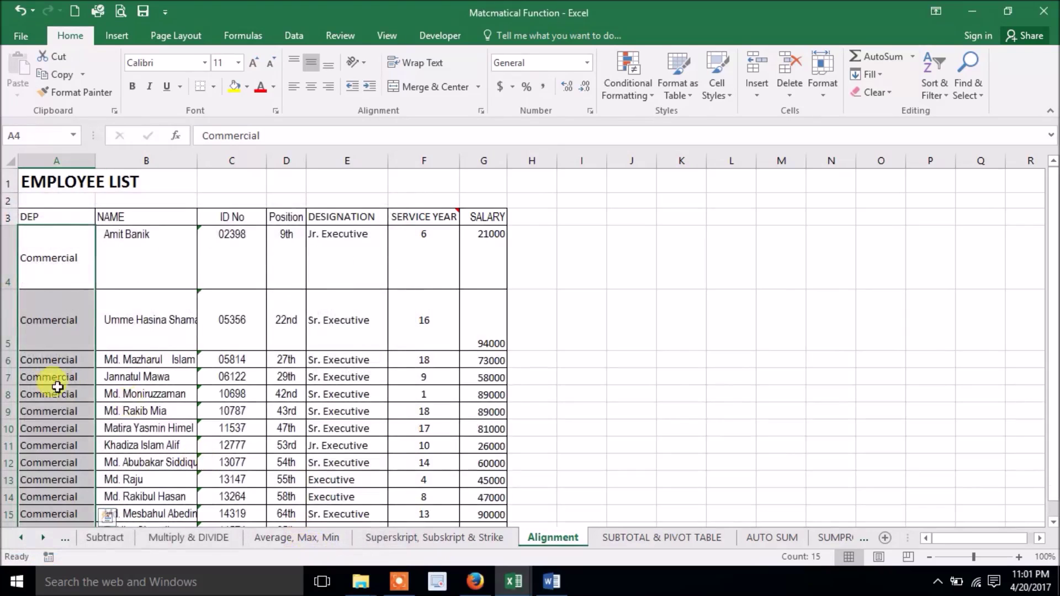
Autofit rows 5 and 4 back to normal height and clear the selection.
double_click(10, 352)
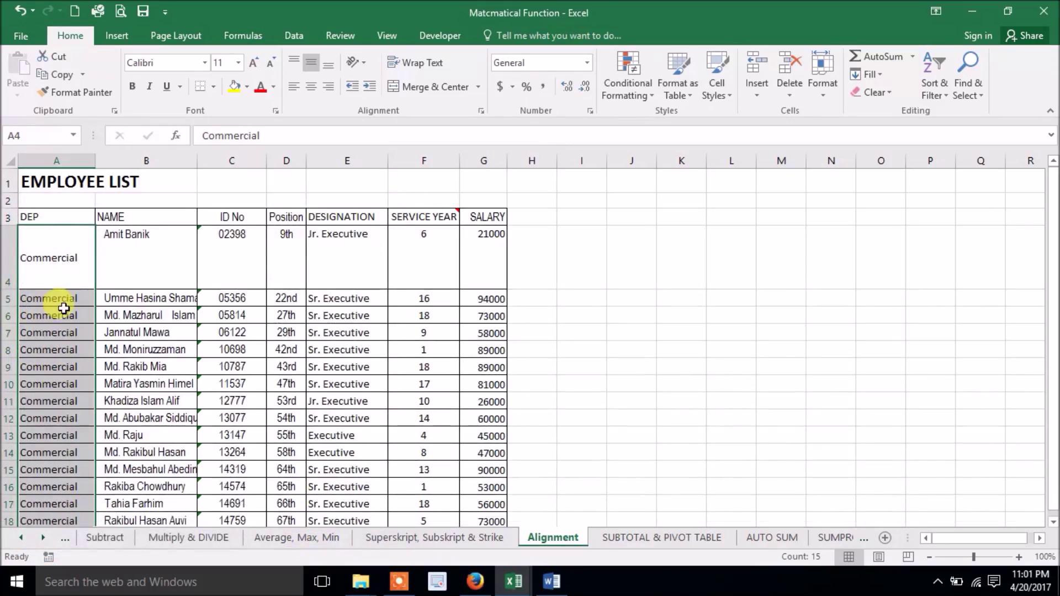
double_click(7, 291)
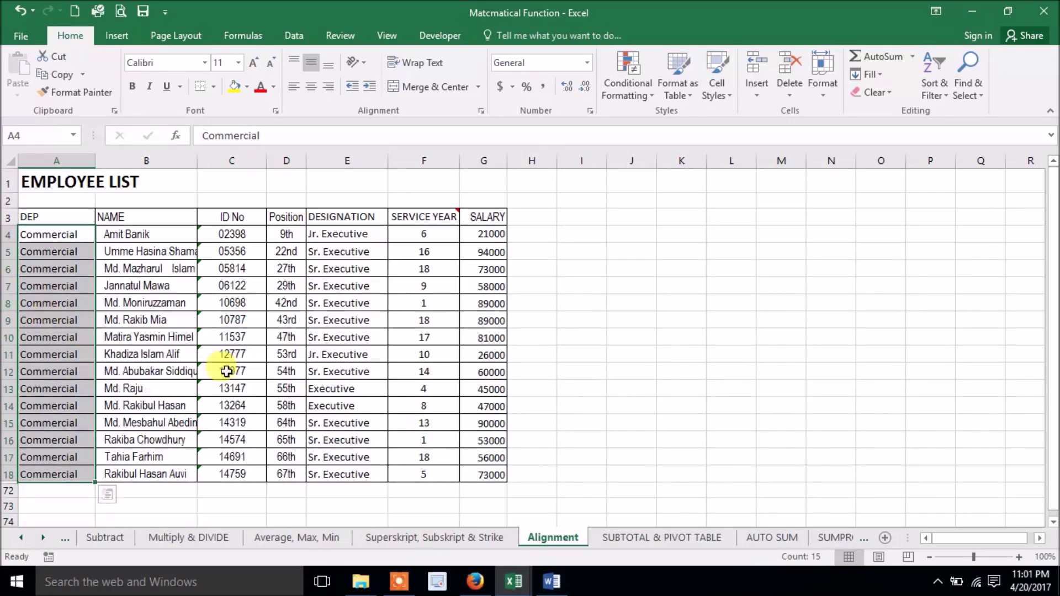
left_click(766, 321)
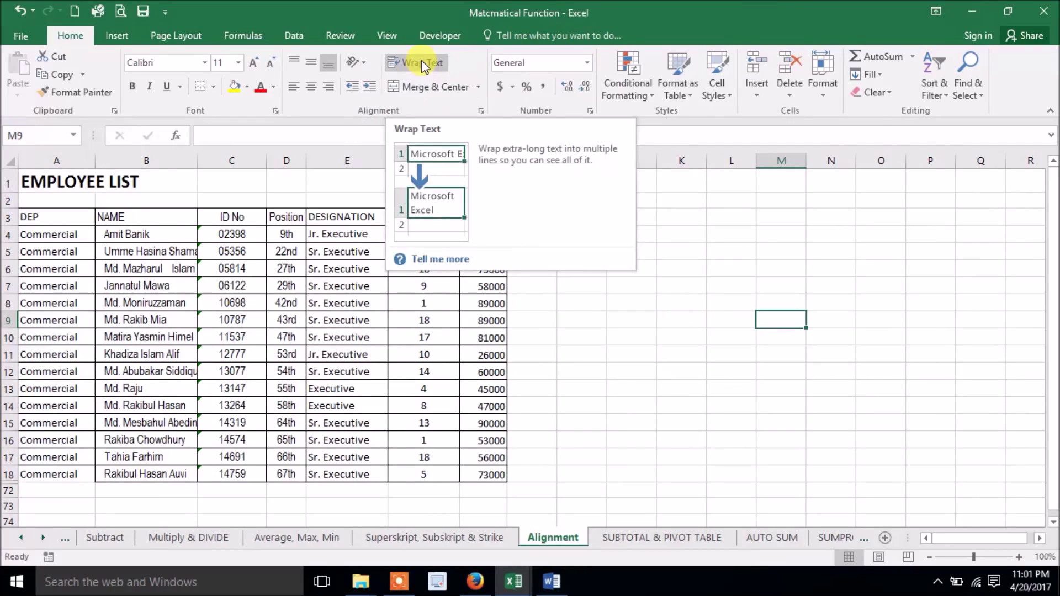
left_click(135, 270)
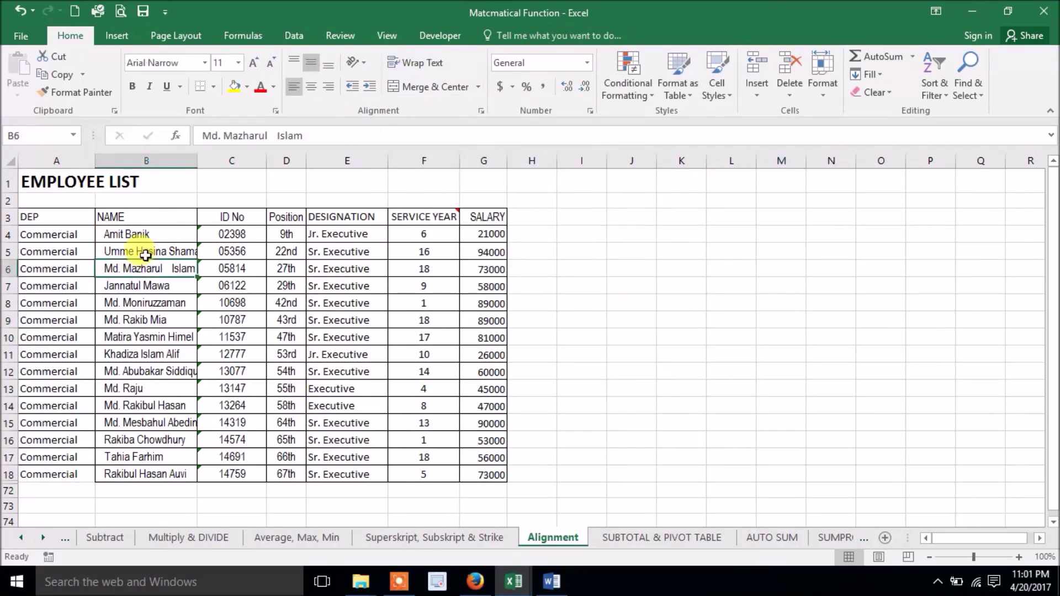
left_click(148, 251)
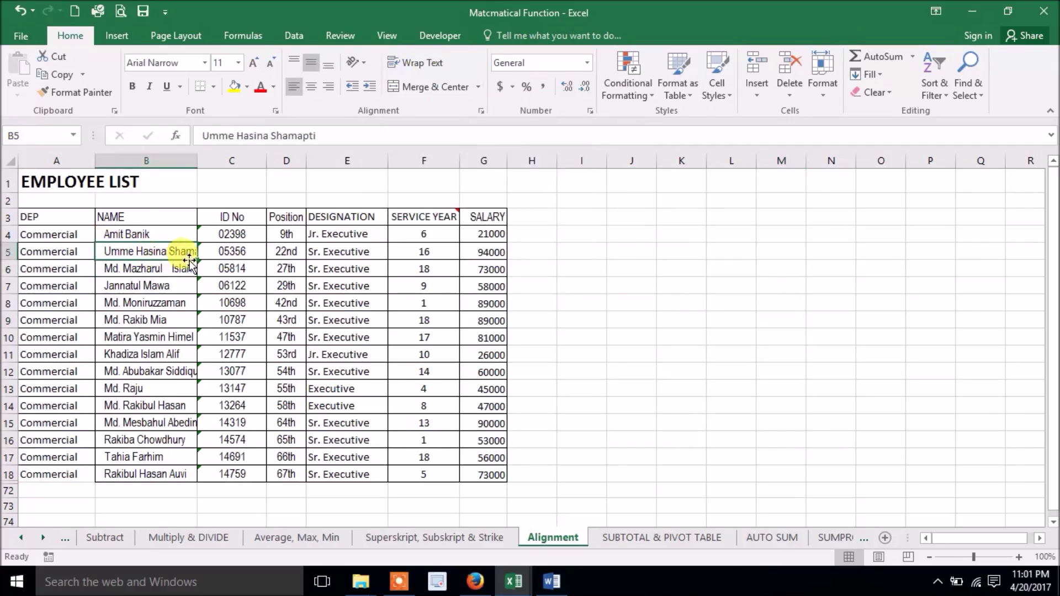
left_click(399, 581)
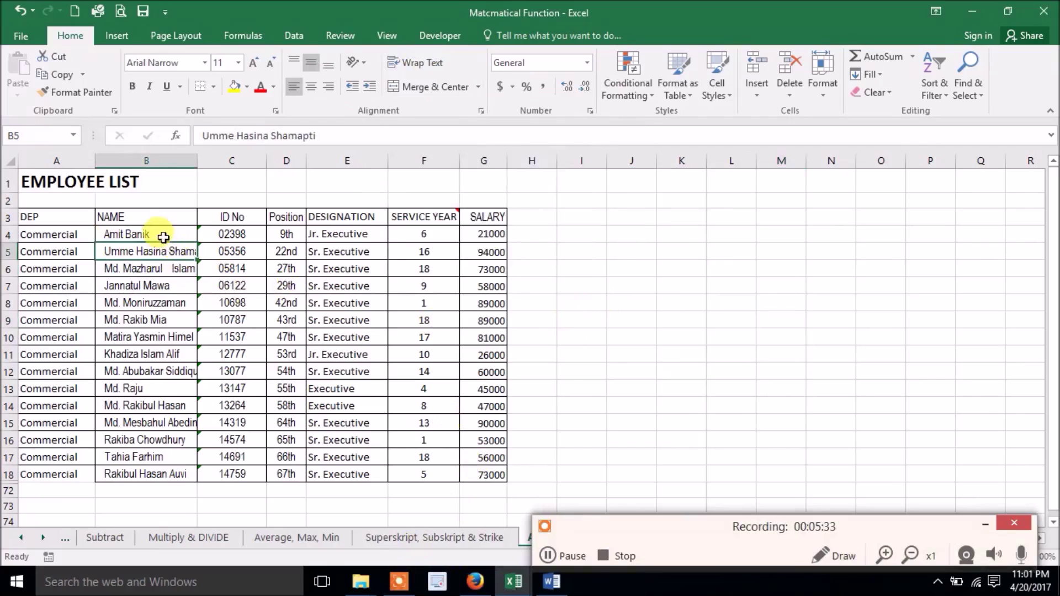
left_click_drag(147, 234, 161, 474)
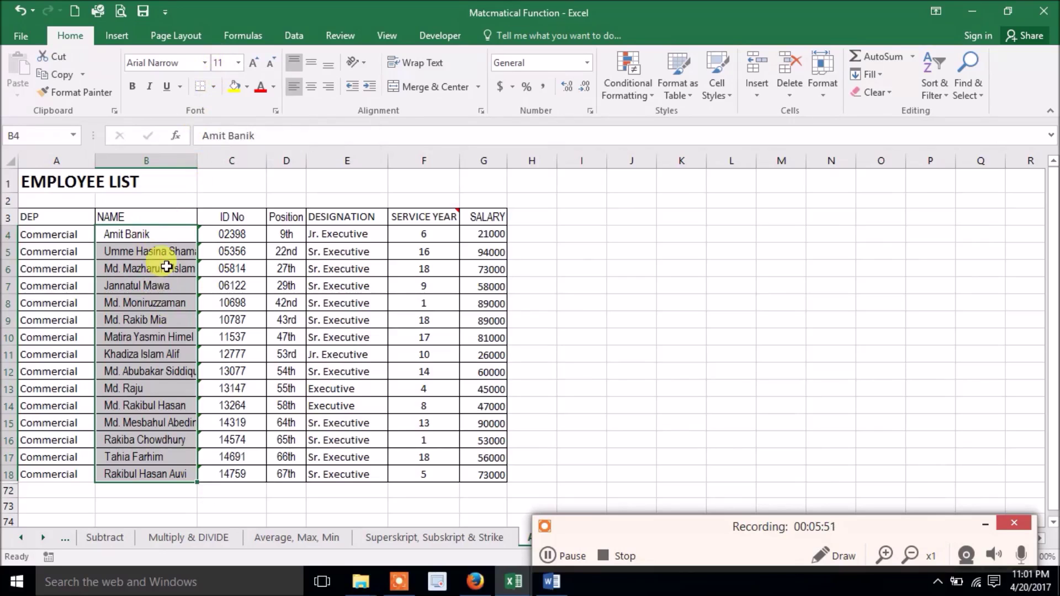
key("ctrl+1")
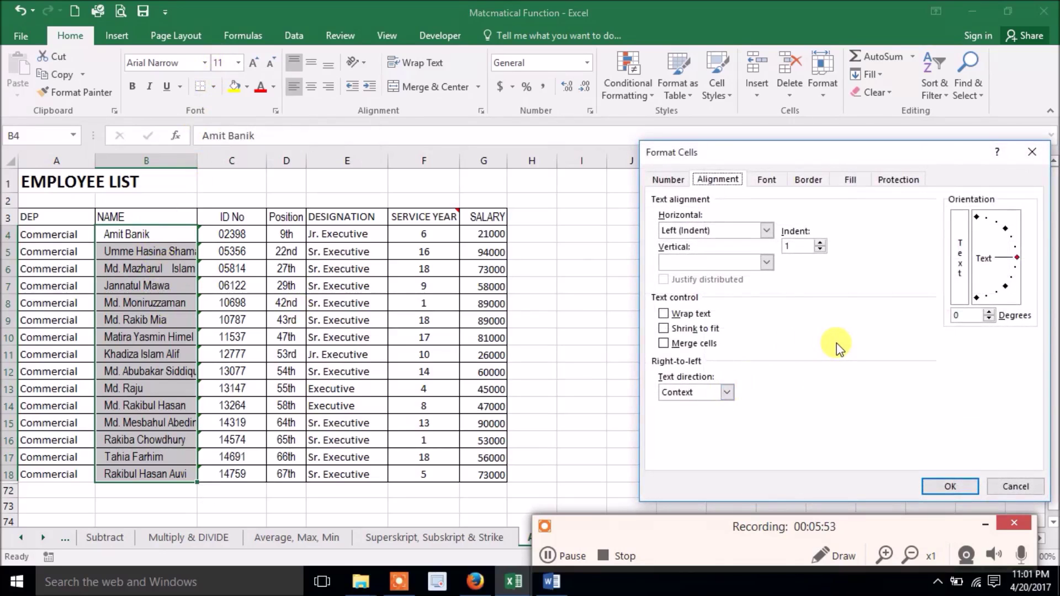
left_click(678, 329)
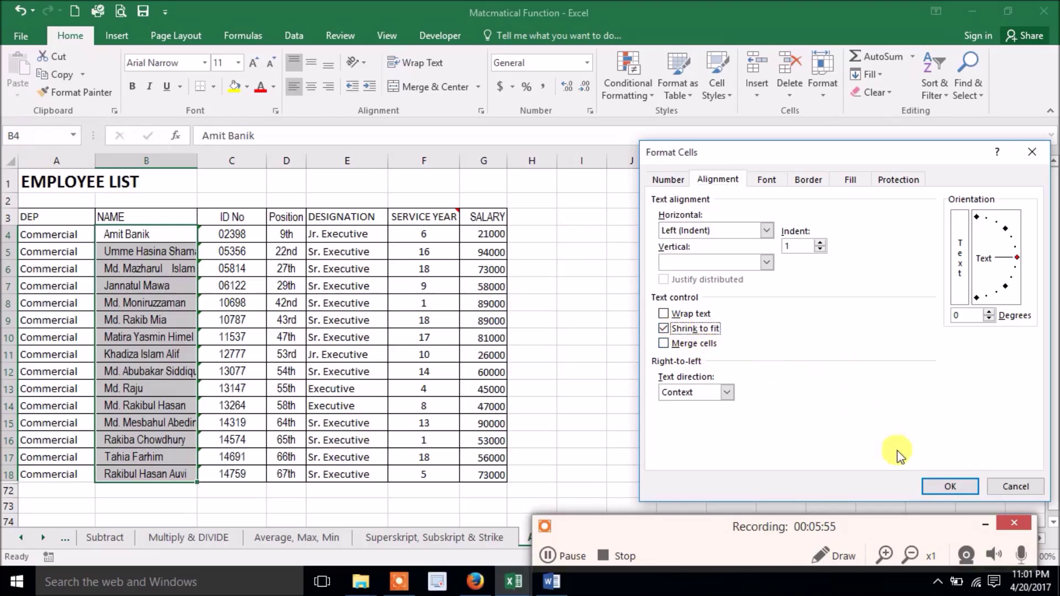
left_click(935, 492)
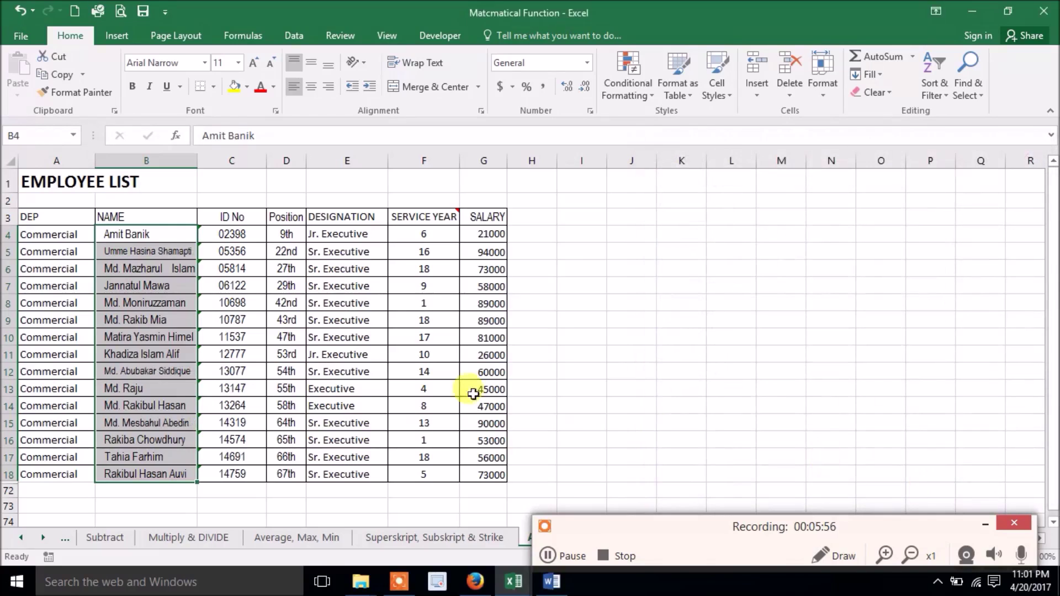
left_click(120, 238)
left_click(136, 253)
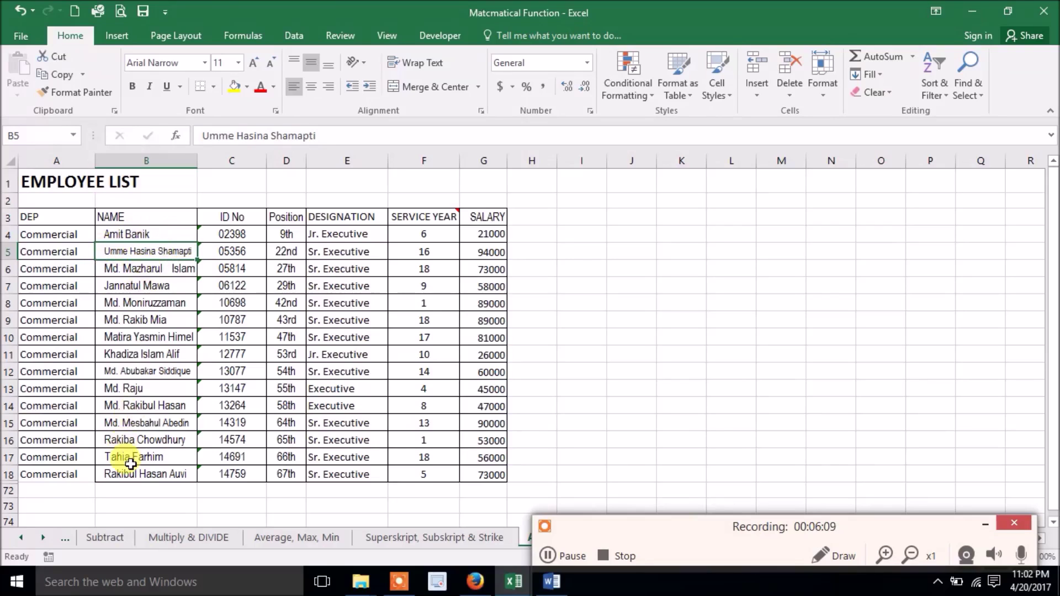
left_click_drag(141, 234, 137, 474)
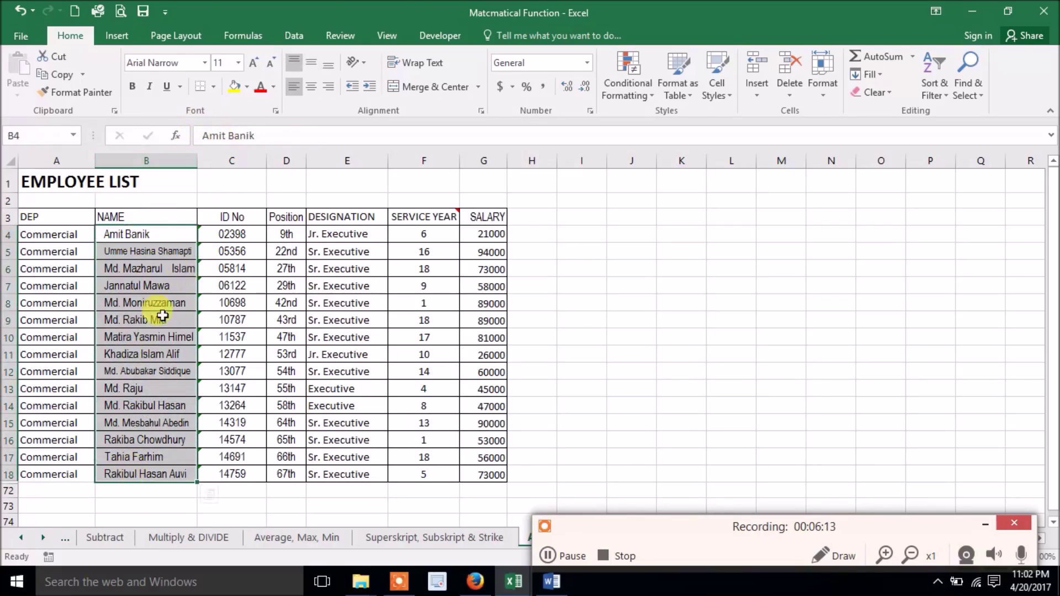
right_click(164, 293)
left_click(190, 495)
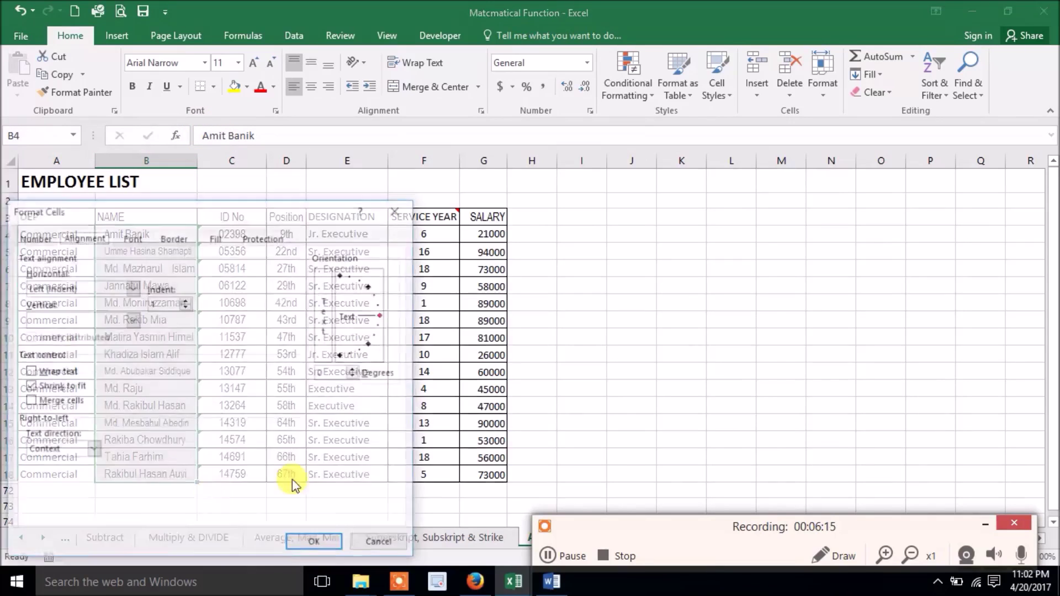
left_click(39, 386)
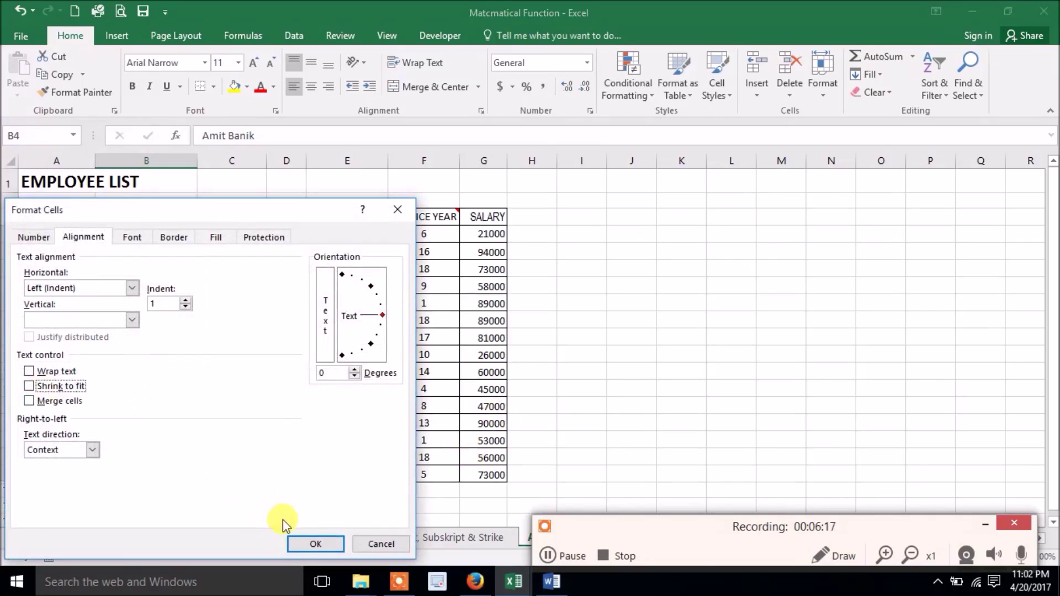
left_click(303, 538)
left_click_drag(630, 303, 585, 321)
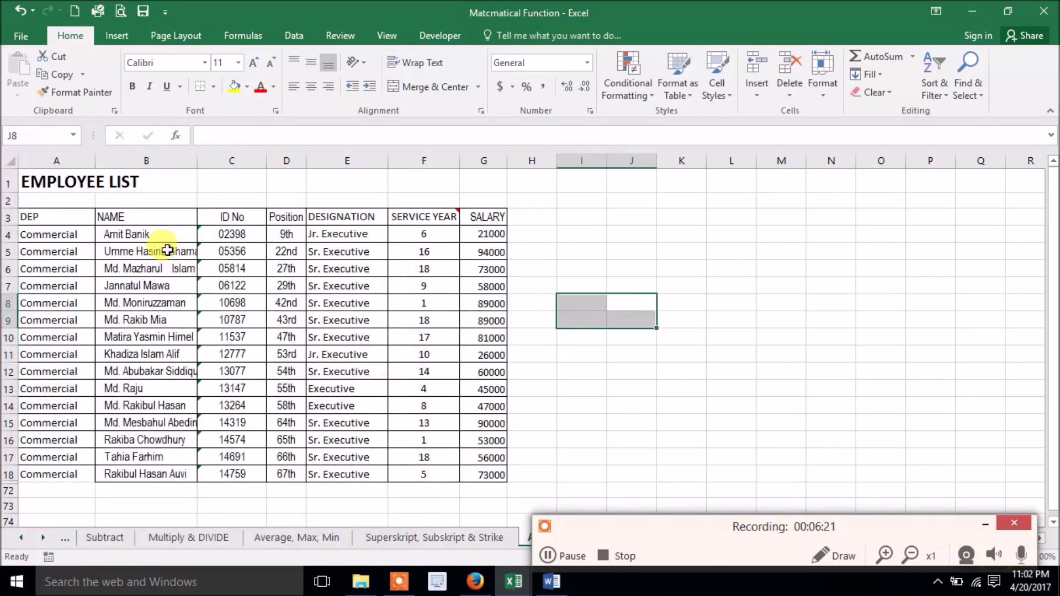
double_click(201, 159)
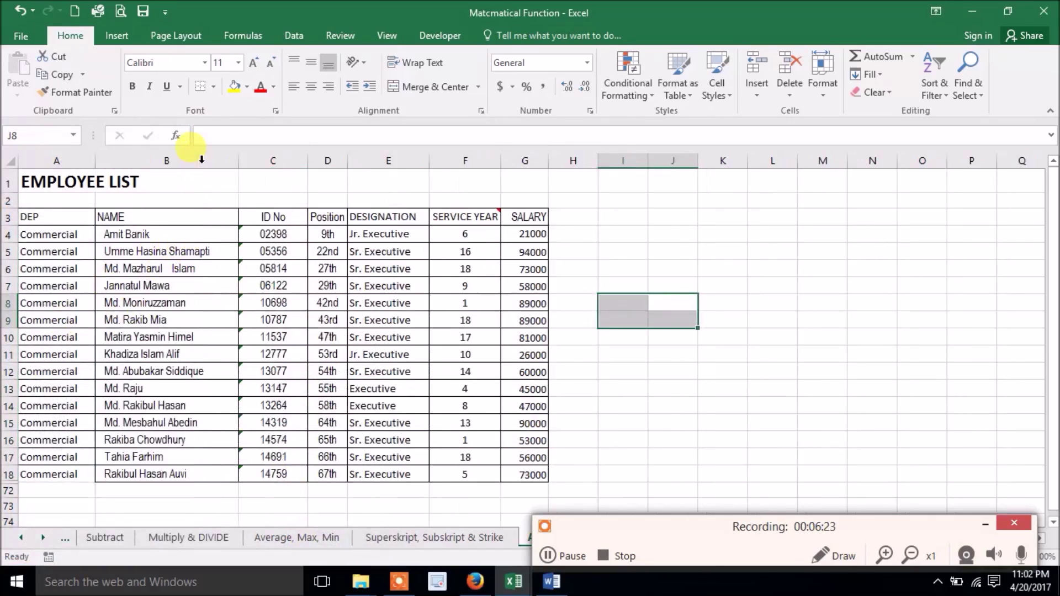
key("ctrl+z")
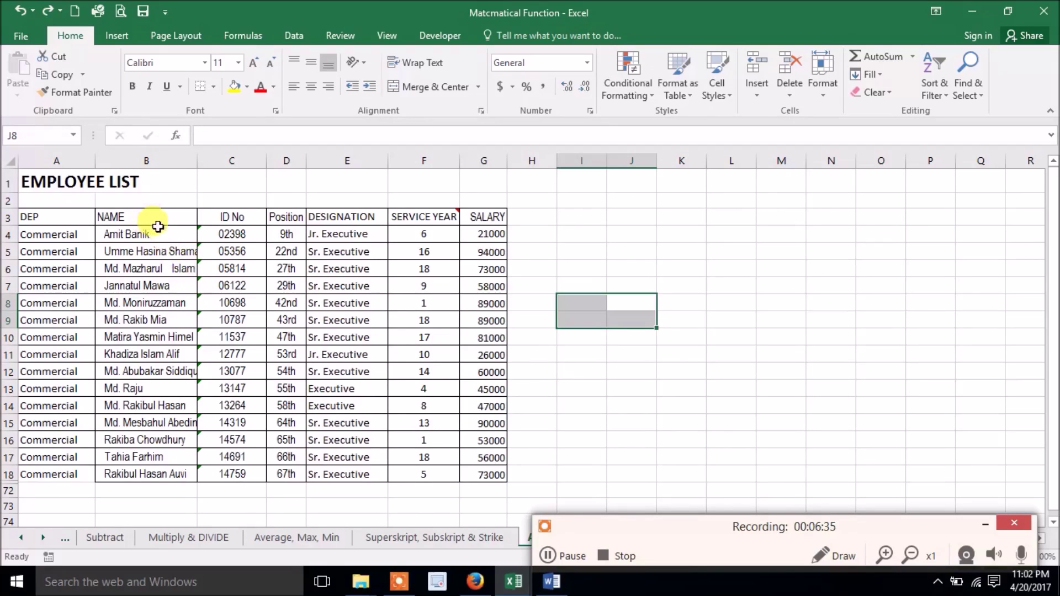
left_click_drag(158, 232, 146, 374)
left_click_drag(153, 477, 153, 476)
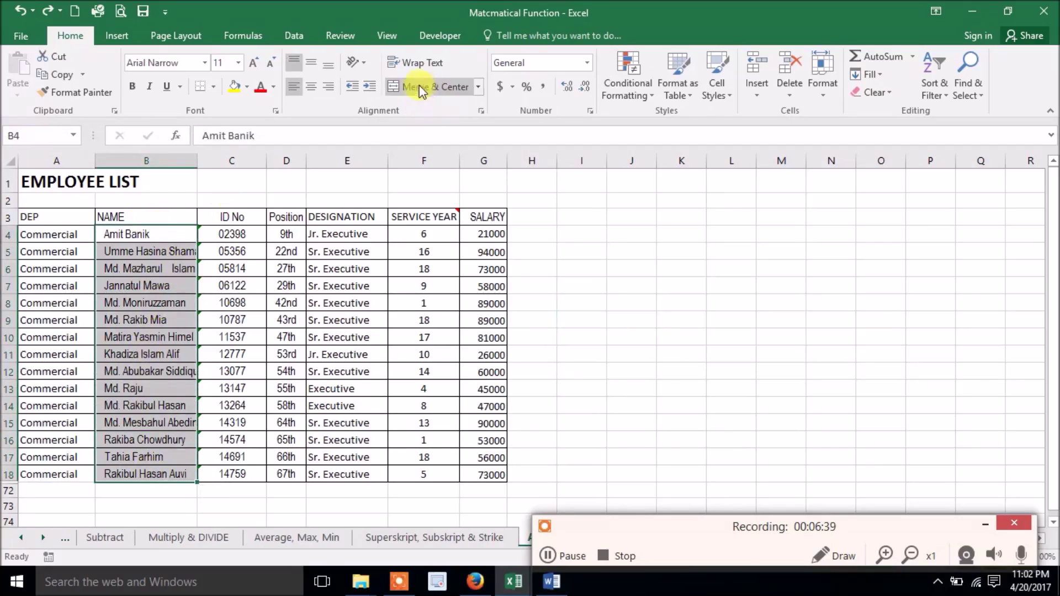
Wrap text in the Name column and delete the two extra spaces from cell B6's name.
left_click(411, 64)
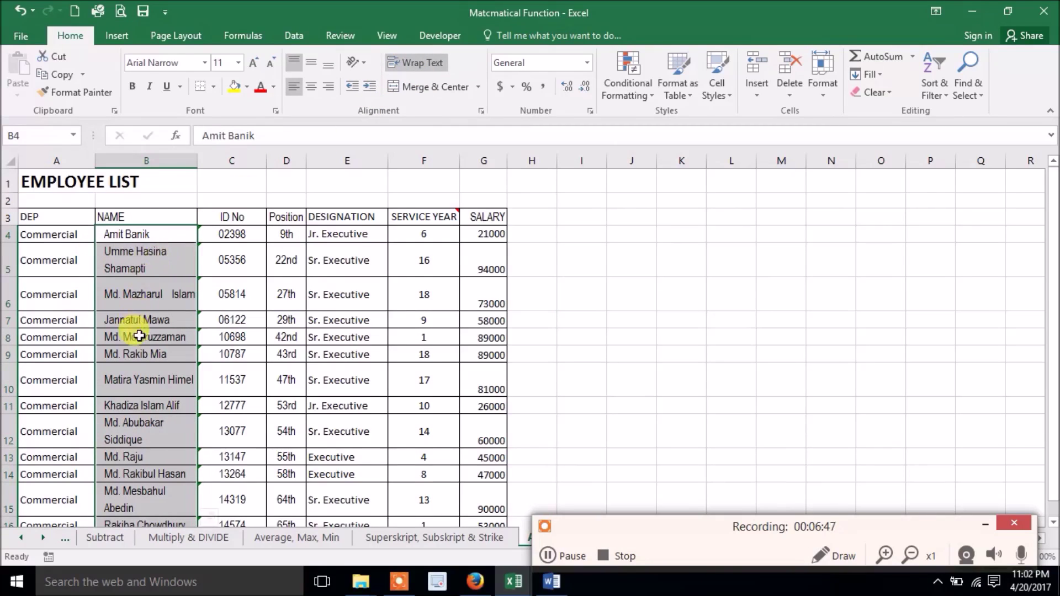
double_click(167, 297)
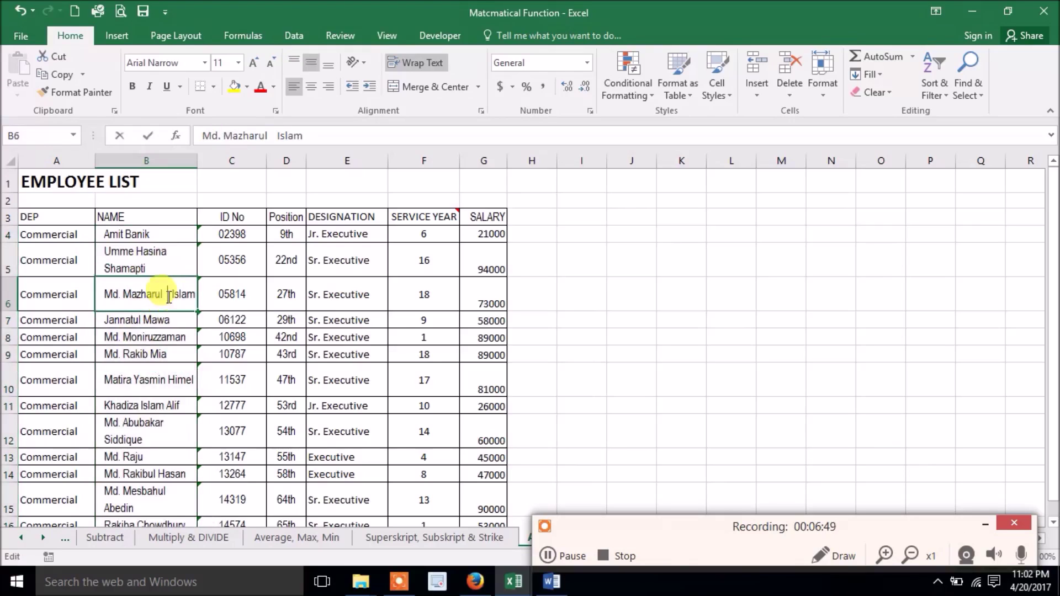
key("Delete")
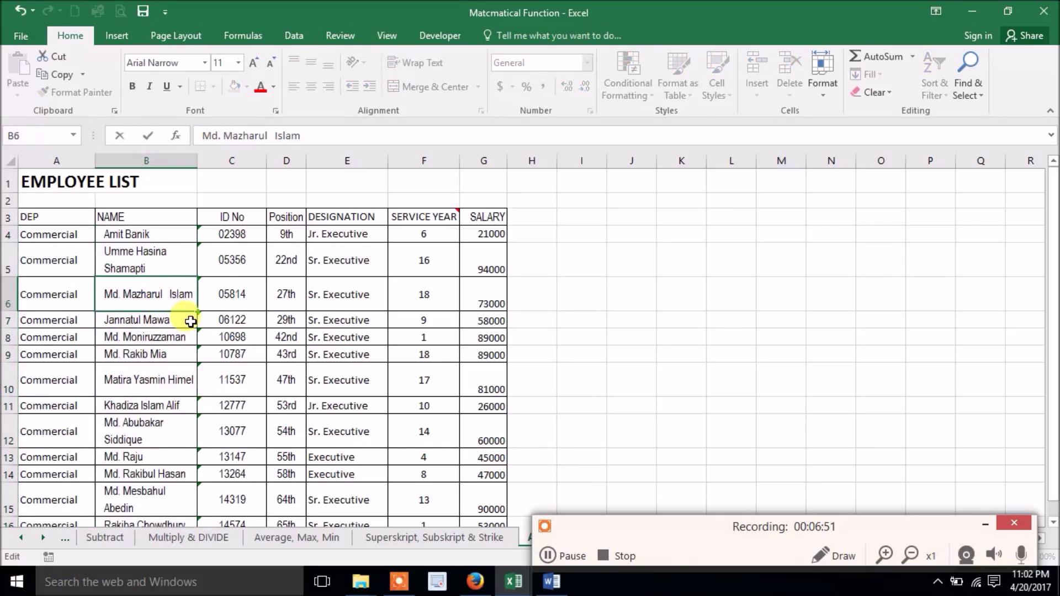
key("Delete")
key("Delete")
left_click_drag(319, 400, 323, 404)
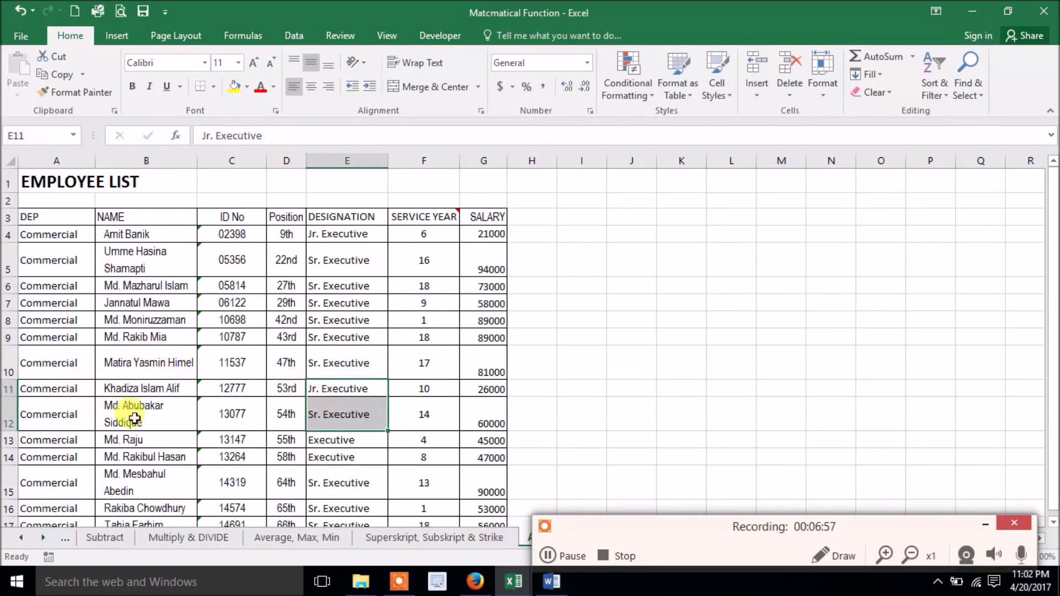
left_click_drag(196, 161, 185, 162)
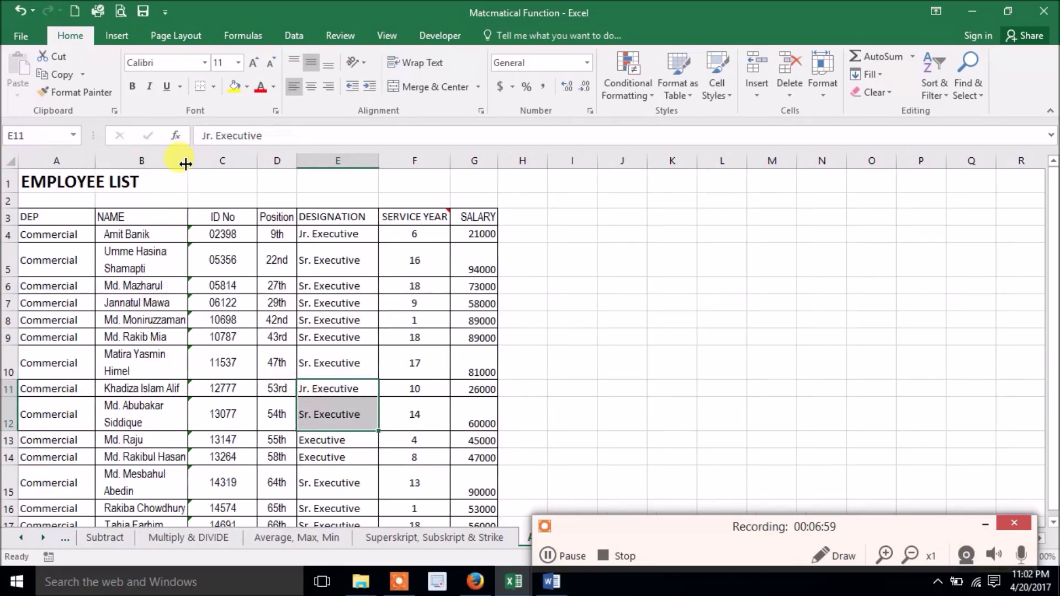
scroll(148, 405, "down", 2)
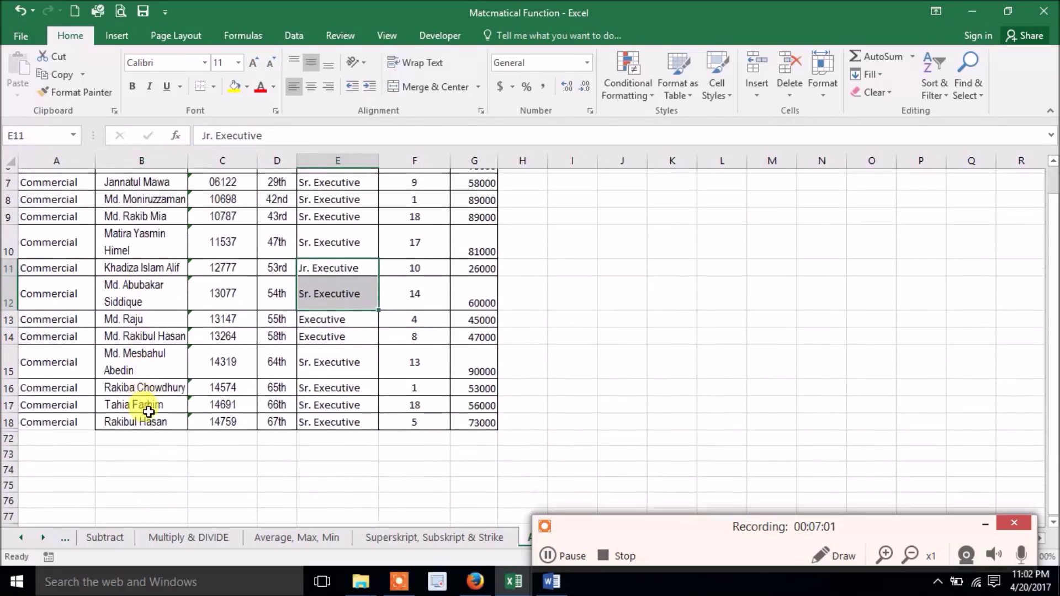
scroll(157, 390, "up", 2)
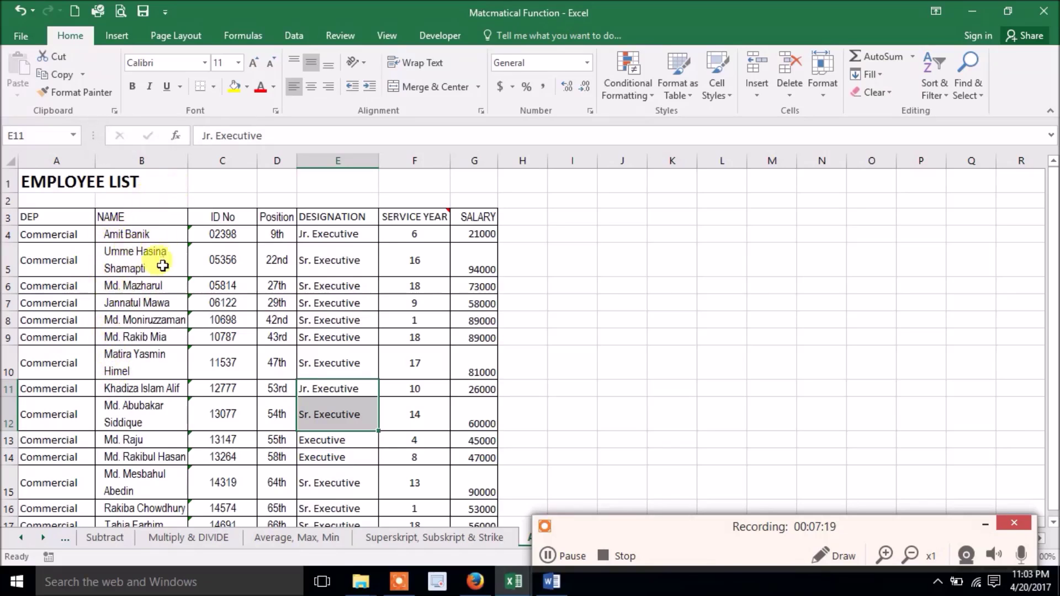
left_click_drag(185, 163, 217, 163)
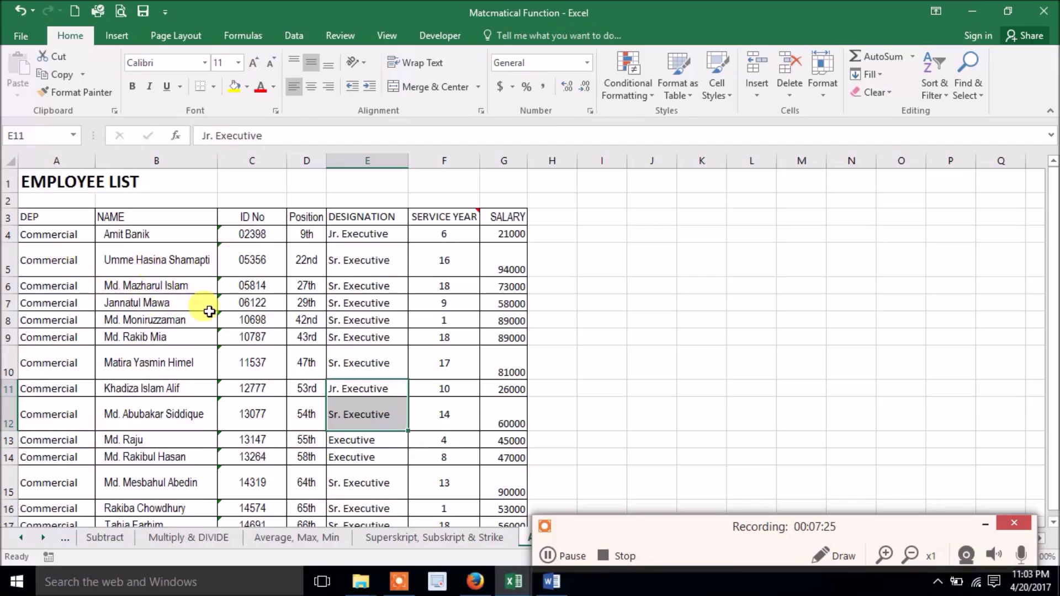
key("ctrl+z")
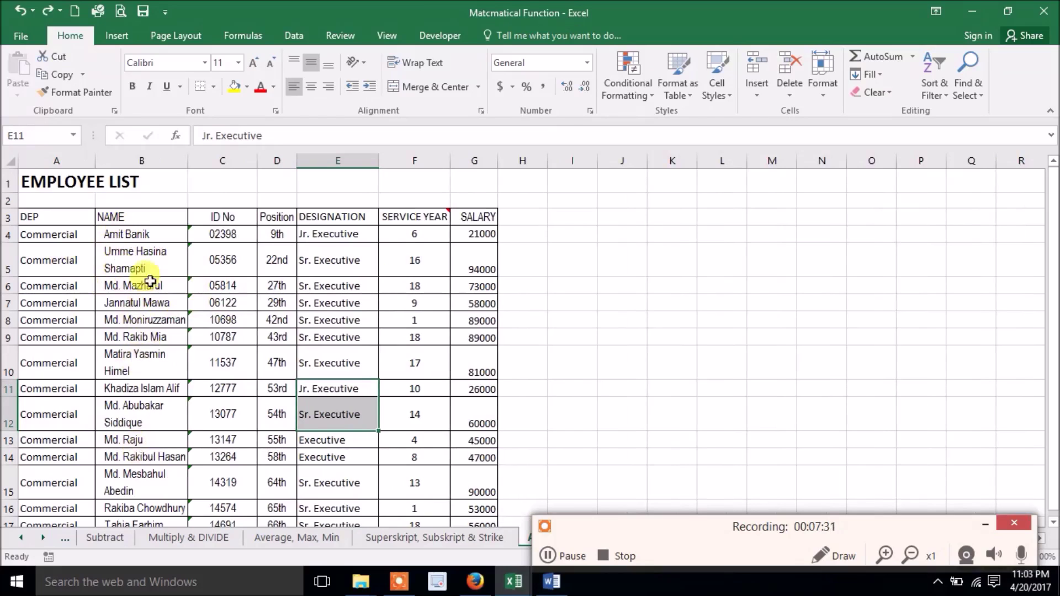
Review the names in B4 and B5, then widen the Name column so names fit.
double_click(127, 234)
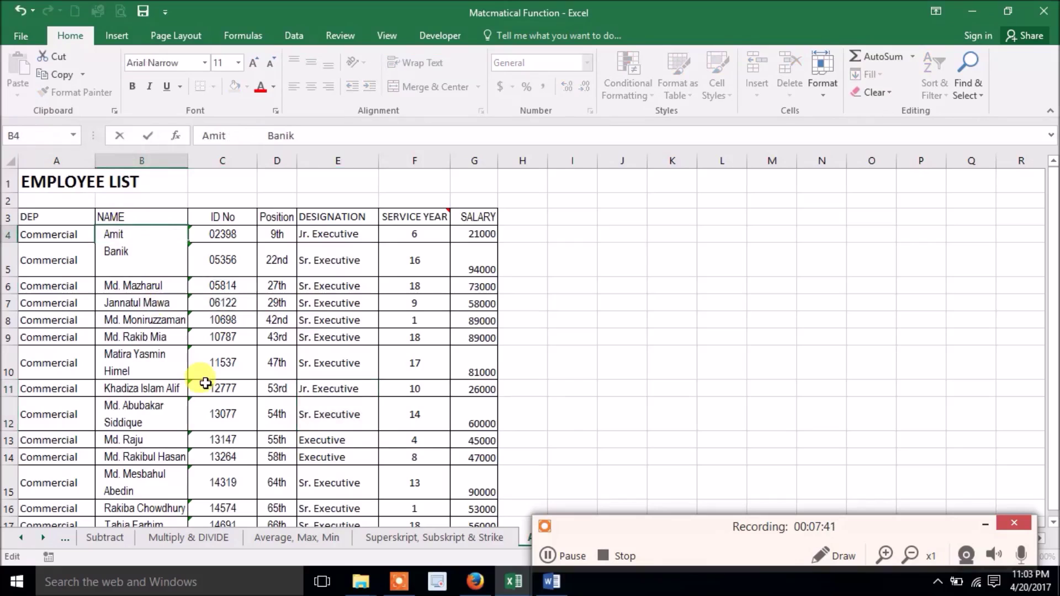
left_click(623, 364)
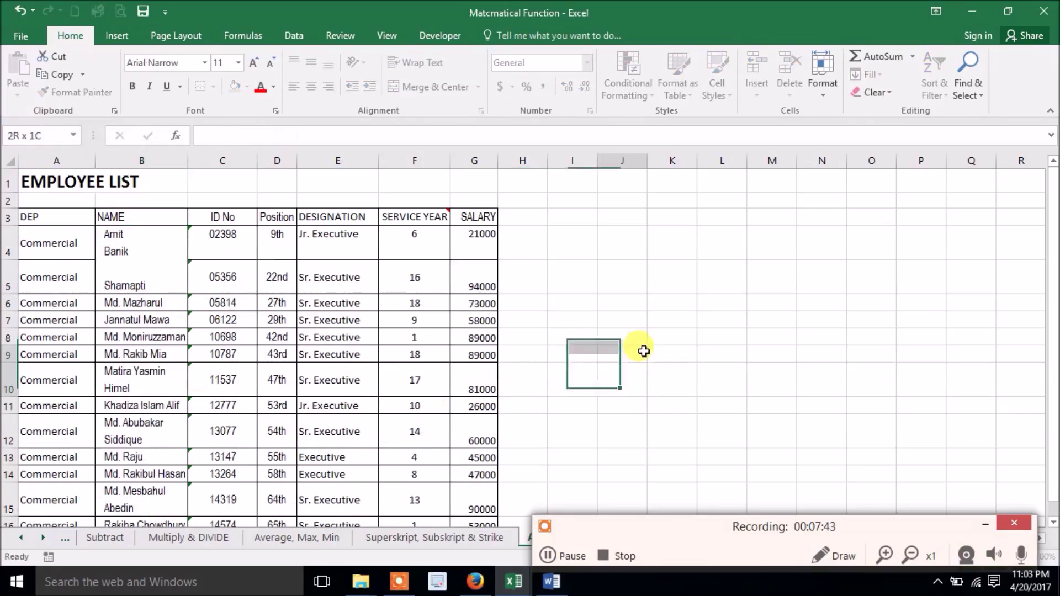
double_click(169, 268)
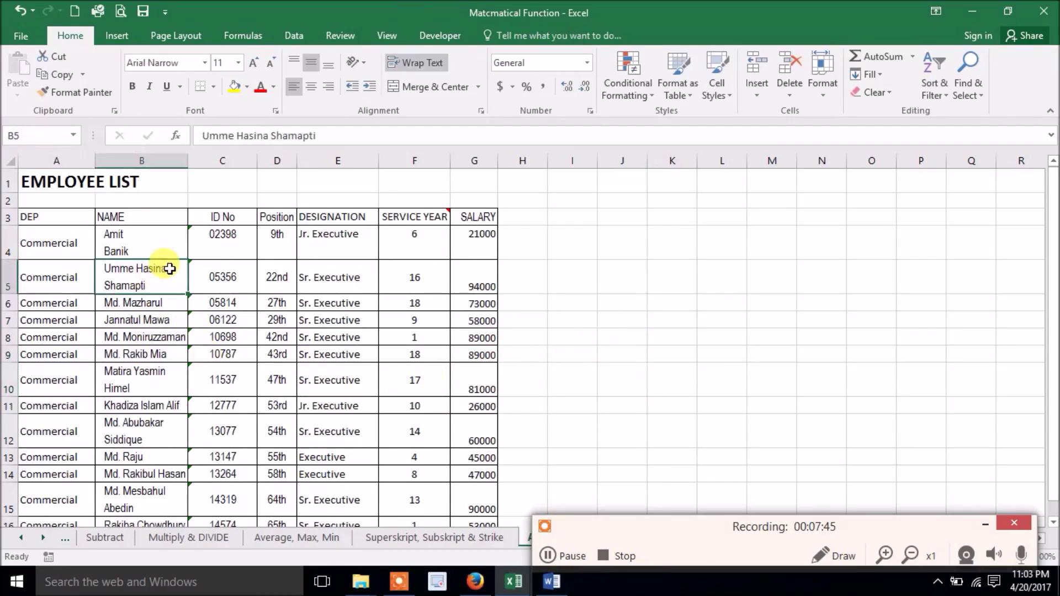
left_click(309, 303)
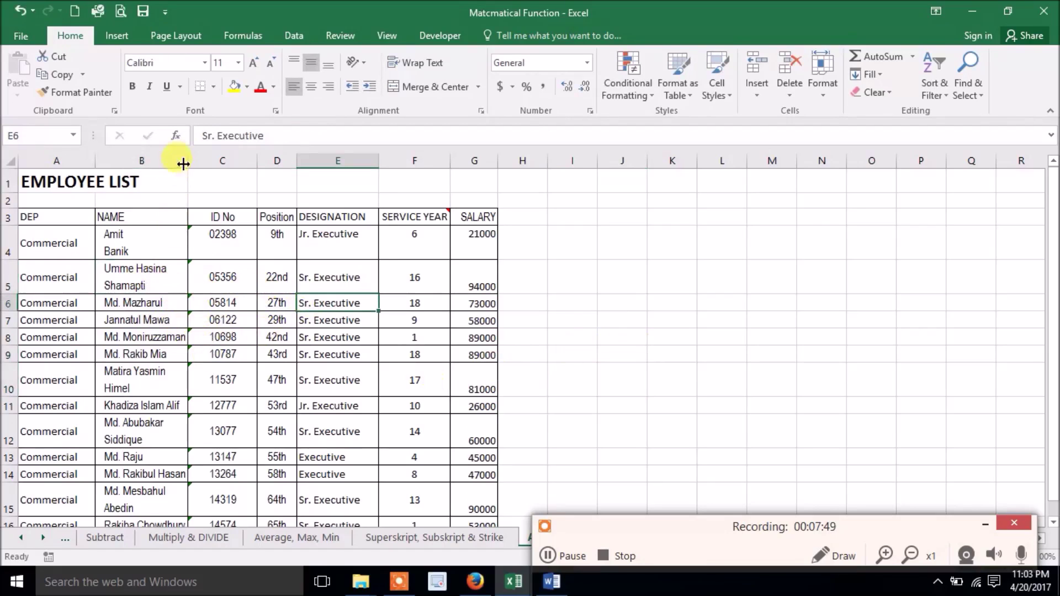
left_click_drag(187, 160, 241, 161)
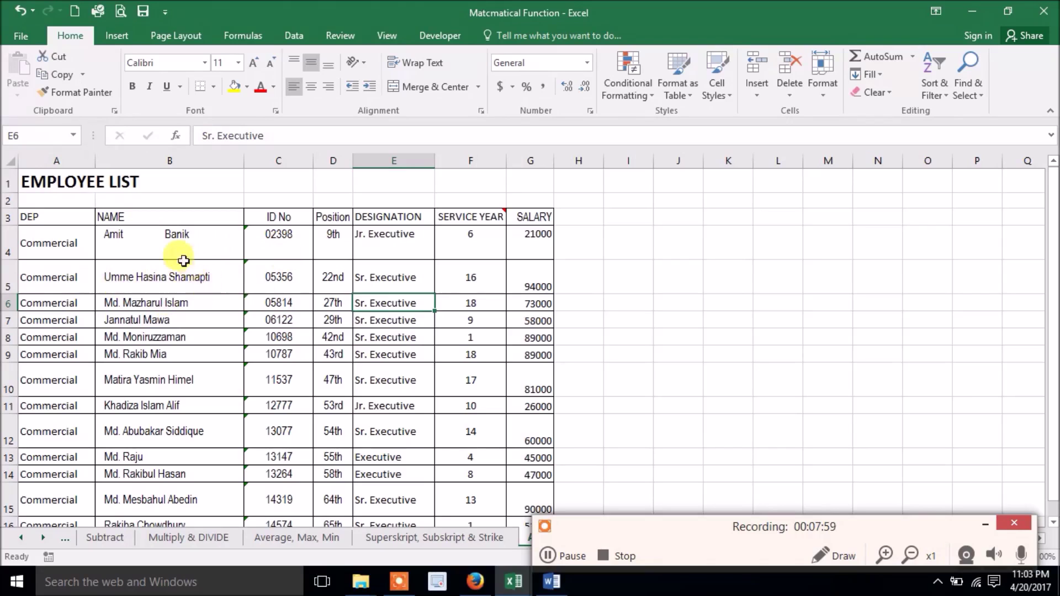
left_click(151, 216)
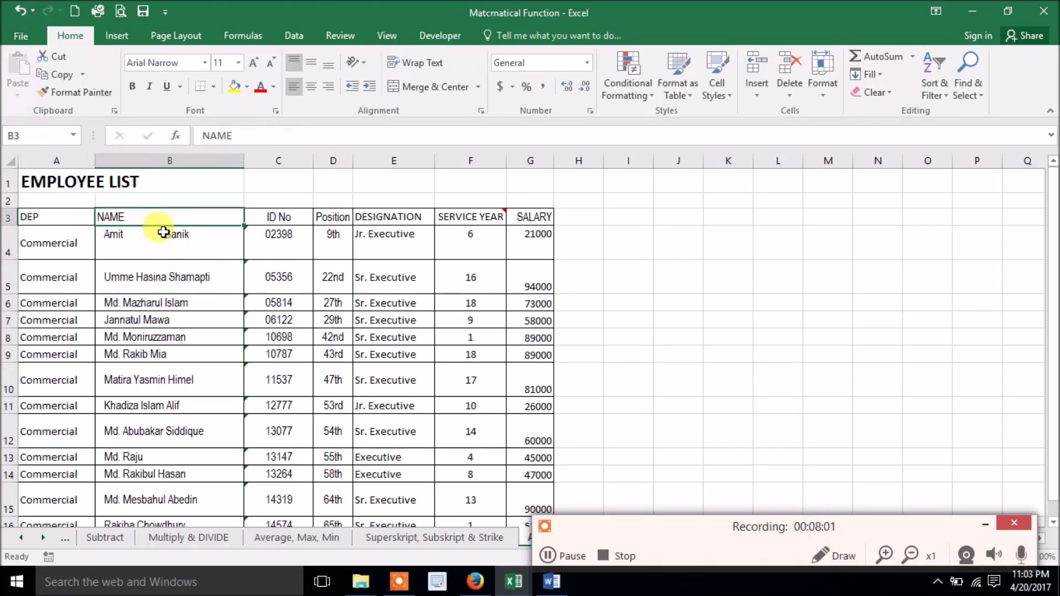
Remove the padding spaces in B4 and insert a manual line break before the surname.
double_click(165, 232)
key("BackSpace")
key("BackSpace")
key("BackSpace")
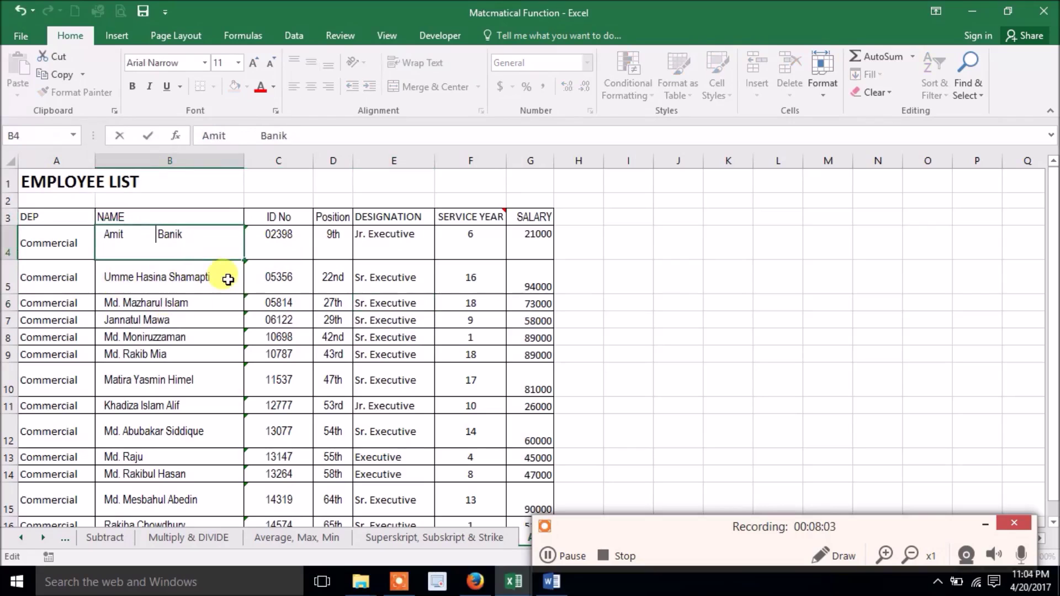
key("BackSpace")
key("BackSpace")
key("BackSpace")
key("BackSpace")
key("BackSpace")
key("BackSpace")
key("BackSpace")
key("BackSpace")
key("BackSpace")
key("BackSpace")
key("BackSpace")
key("BackSpace")
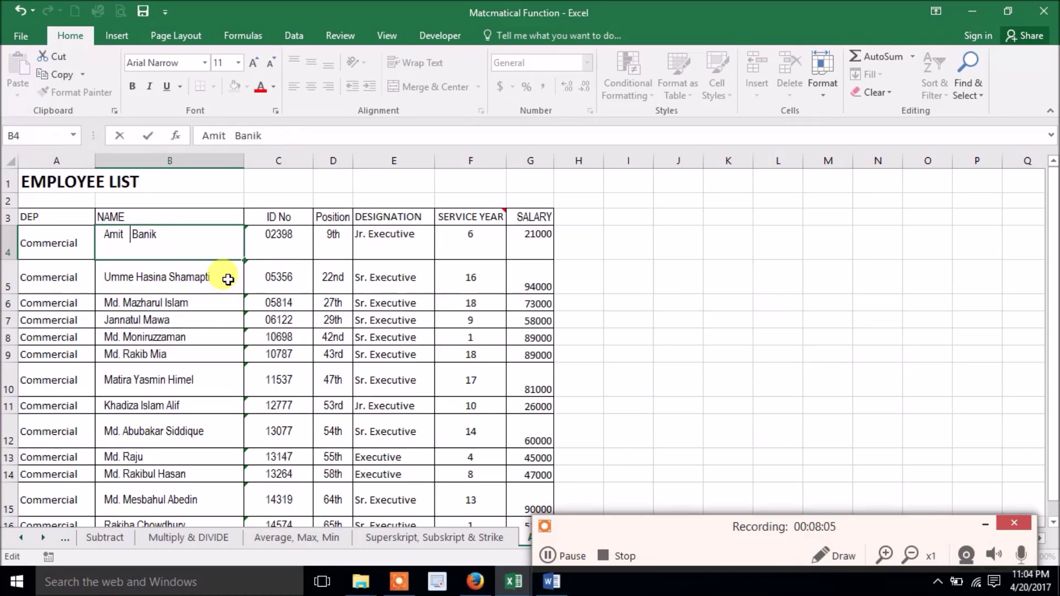
key("BackSpace")
key("BackSpace")
key("BackSpace")
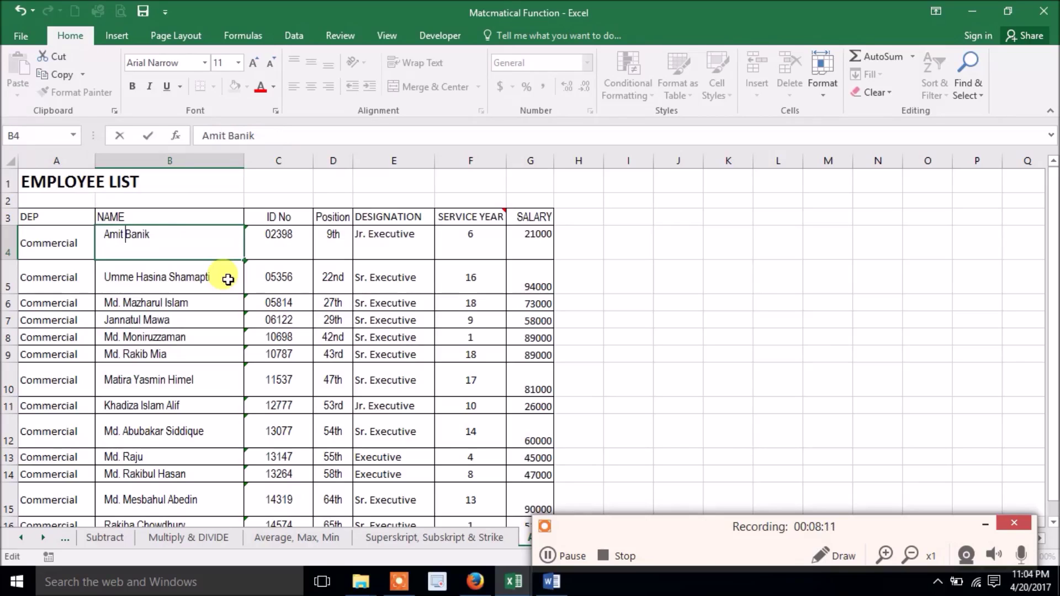
key("alt")
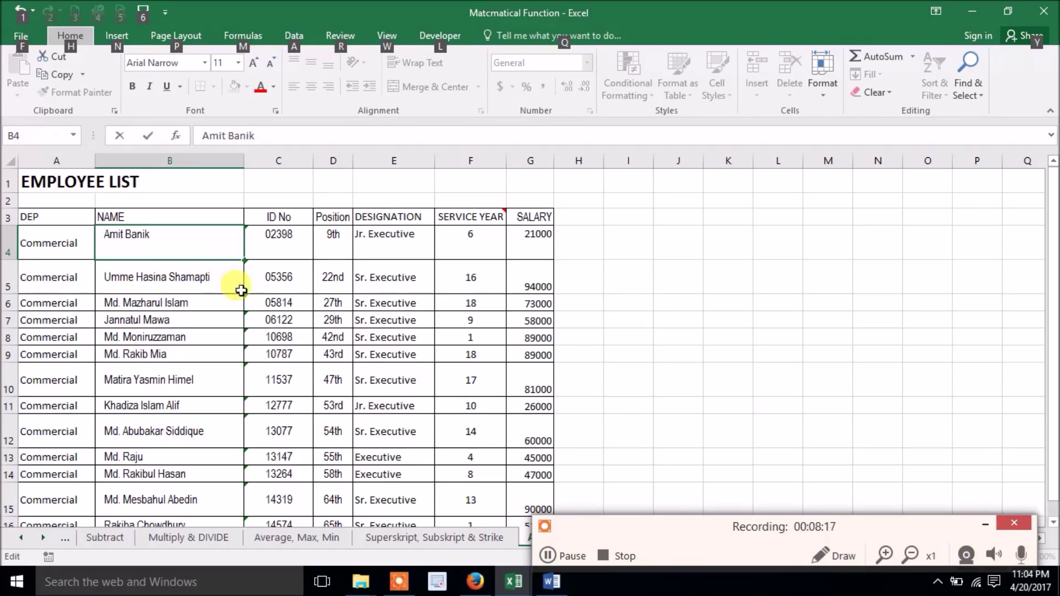
left_click(127, 233)
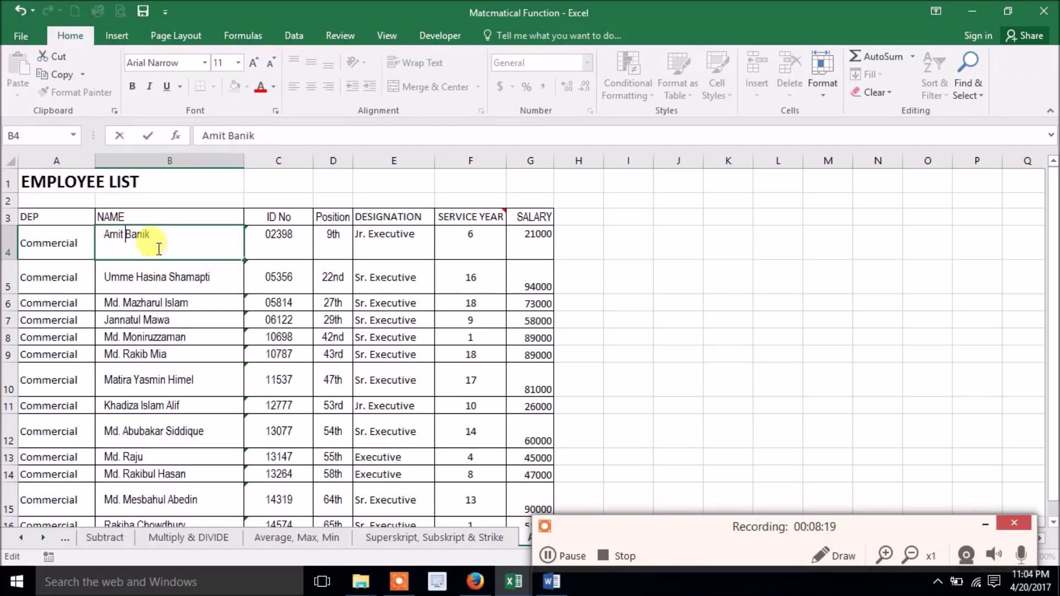
key("alt+Return")
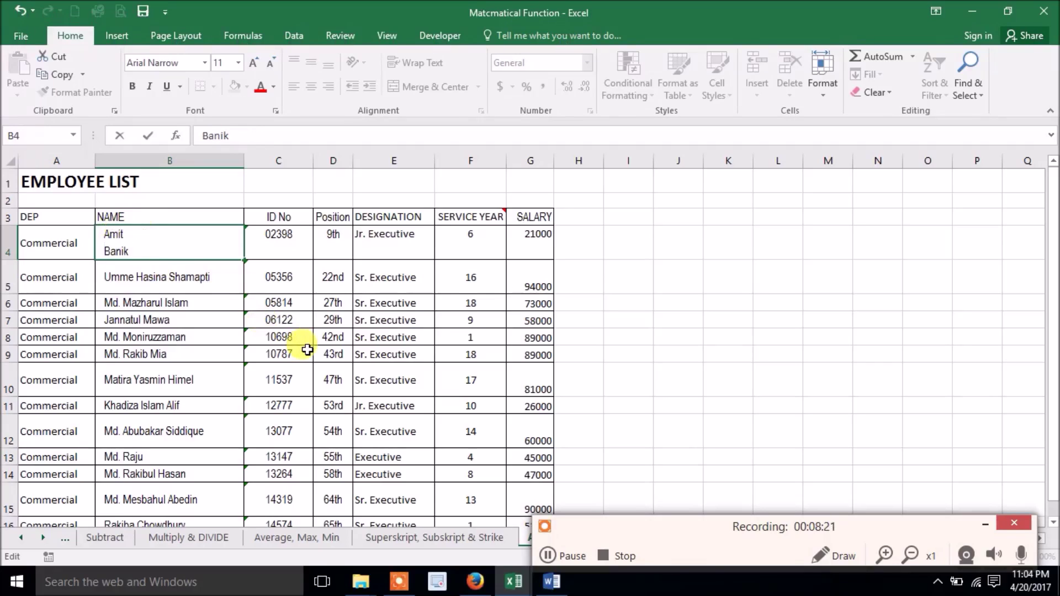
left_click(772, 318)
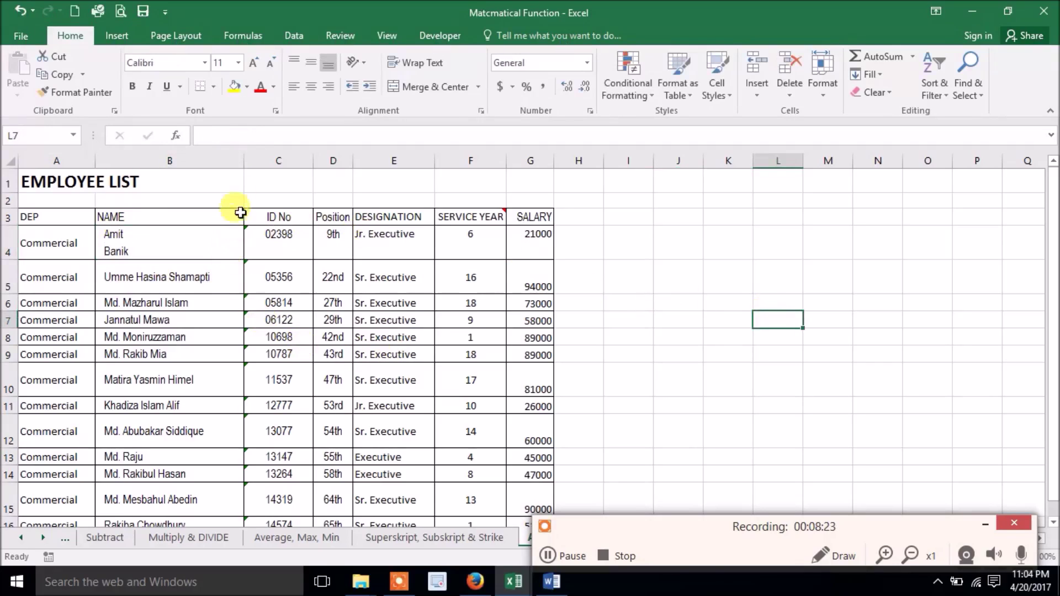
Narrow the Name column and break cell B6's name onto two lines before the surname.
left_click_drag(243, 161, 203, 182)
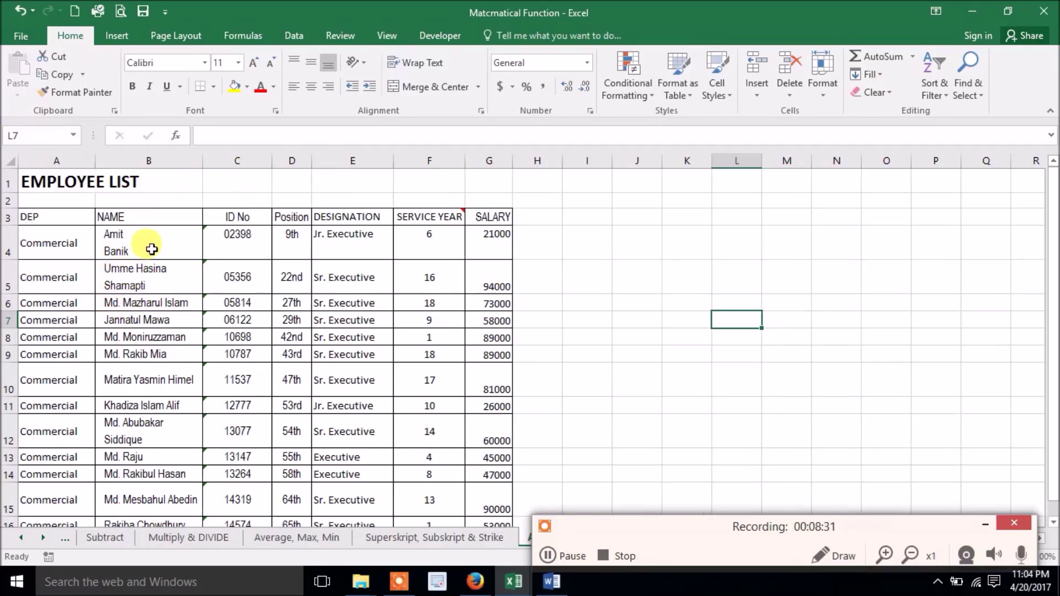
double_click(155, 240)
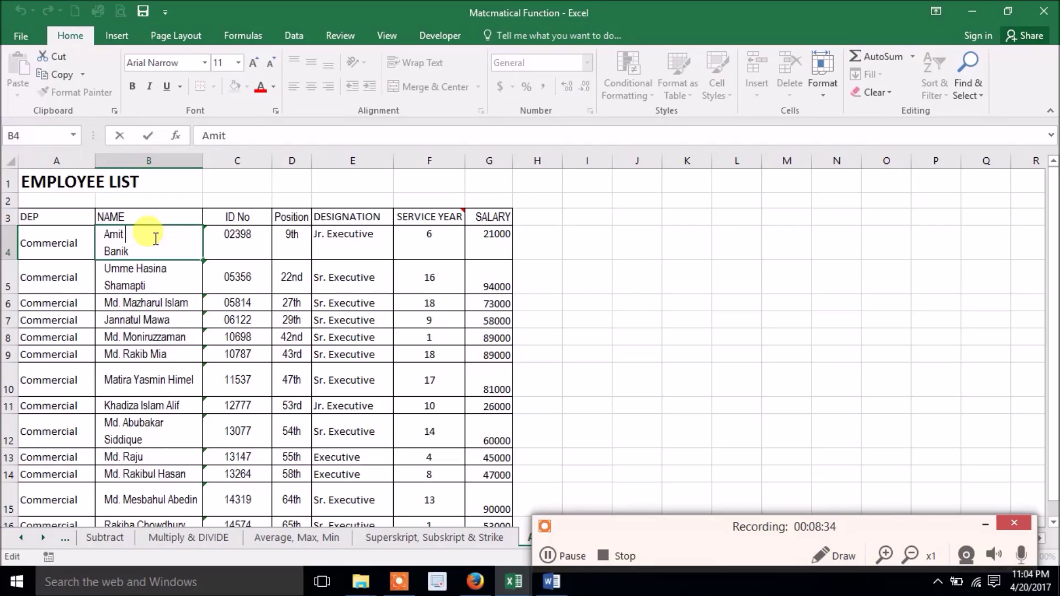
double_click(167, 269)
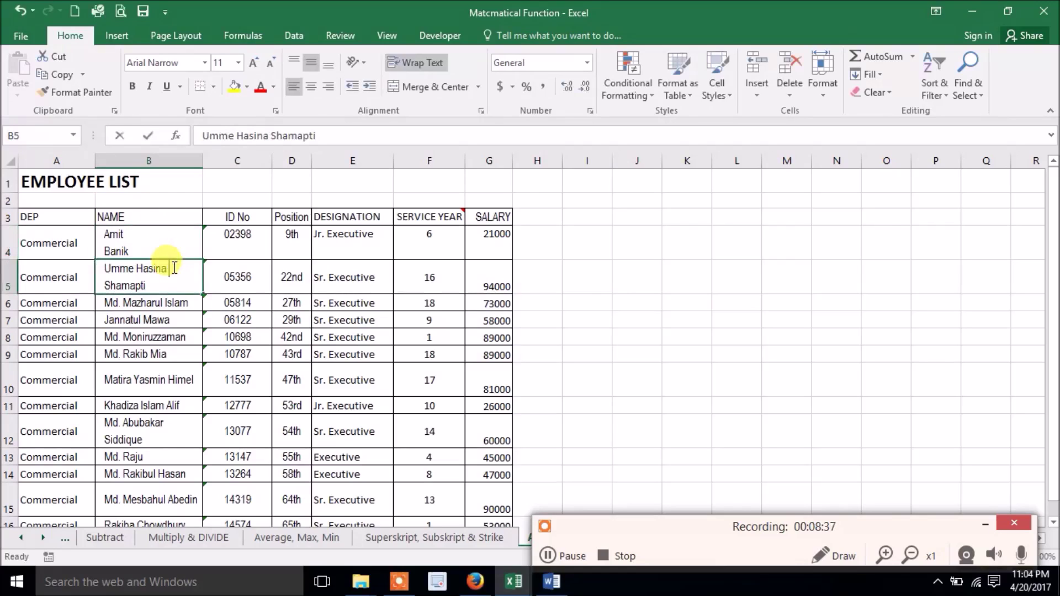
double_click(158, 303)
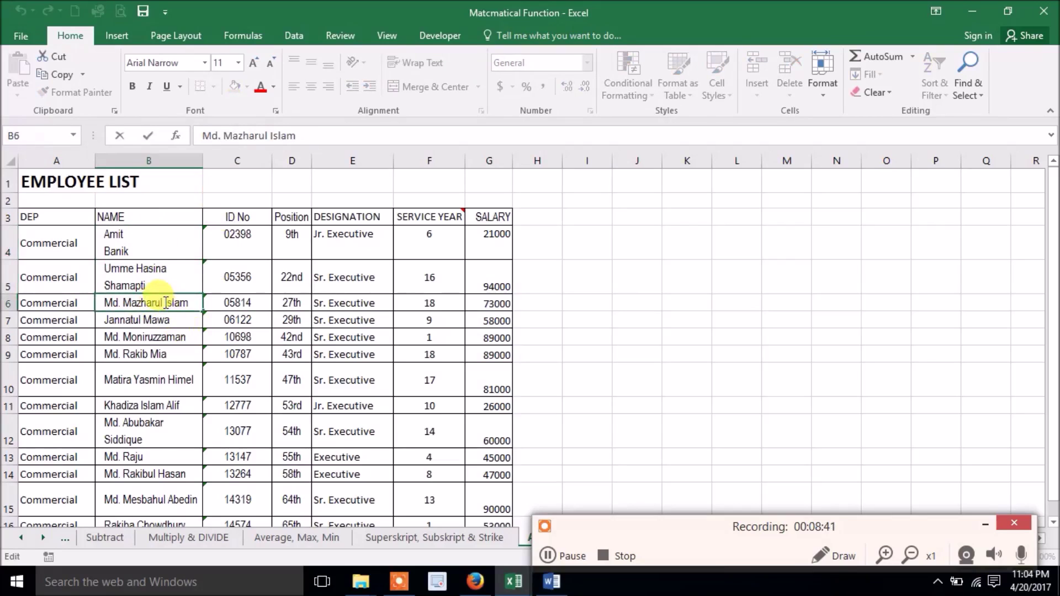
key("alt+Return")
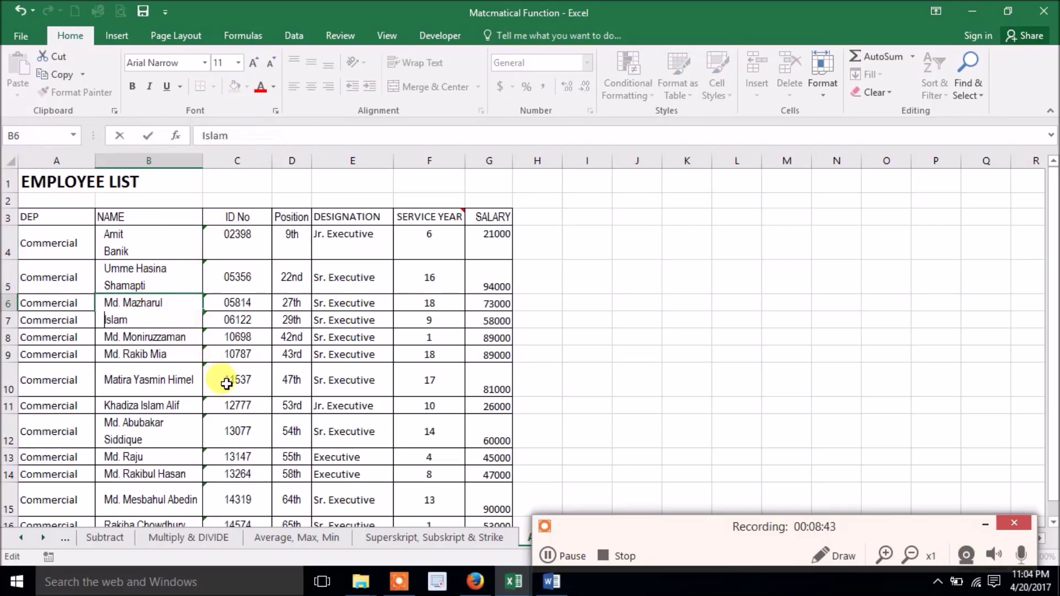
Insert a manual line break before the surname in cell B7.
double_click(122, 337)
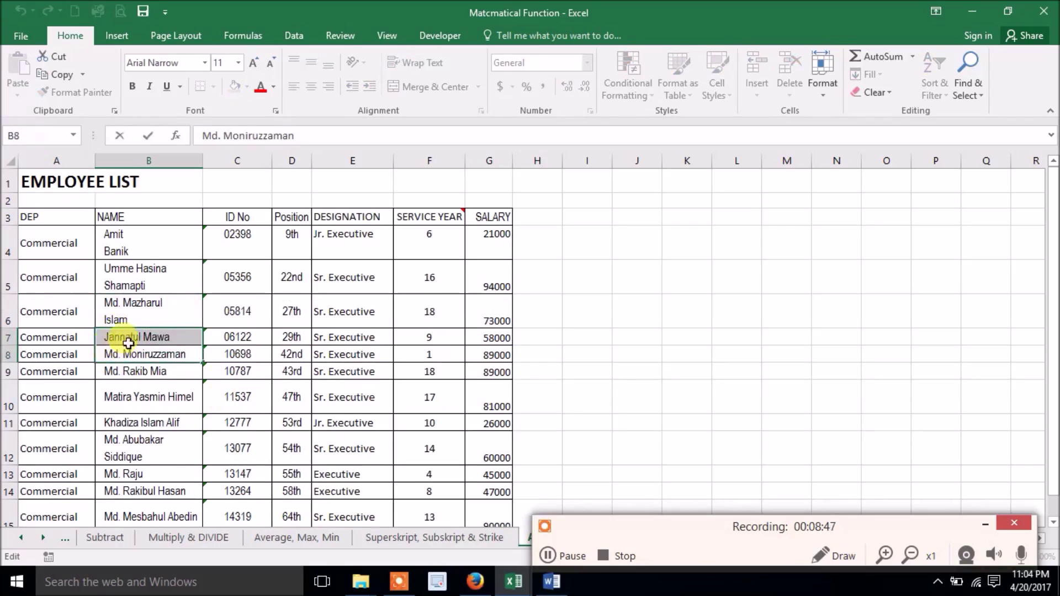
double_click(141, 336)
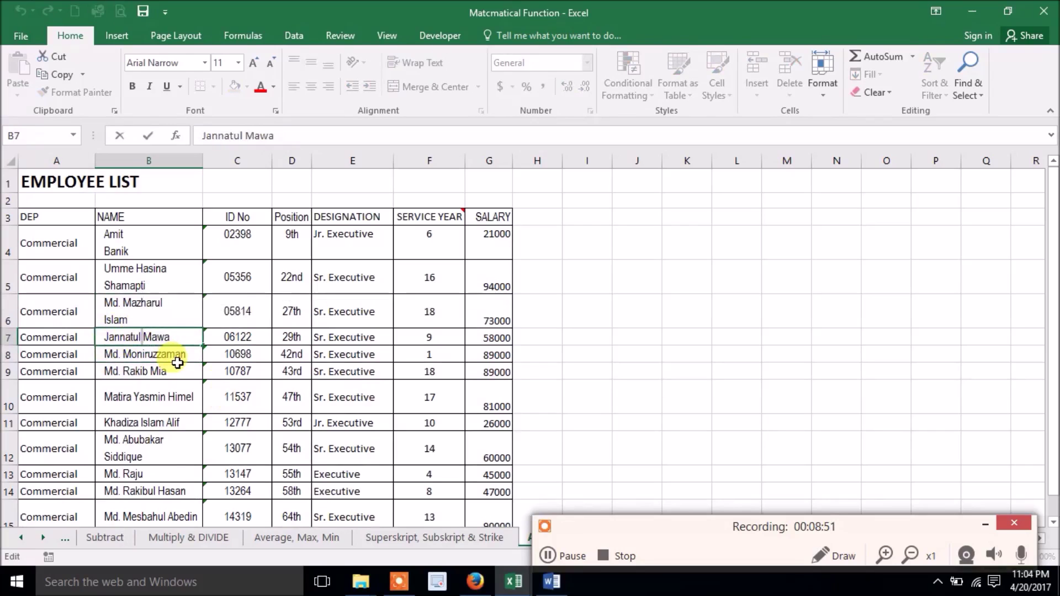
key("alt")
key("alt")
key("alt+Return")
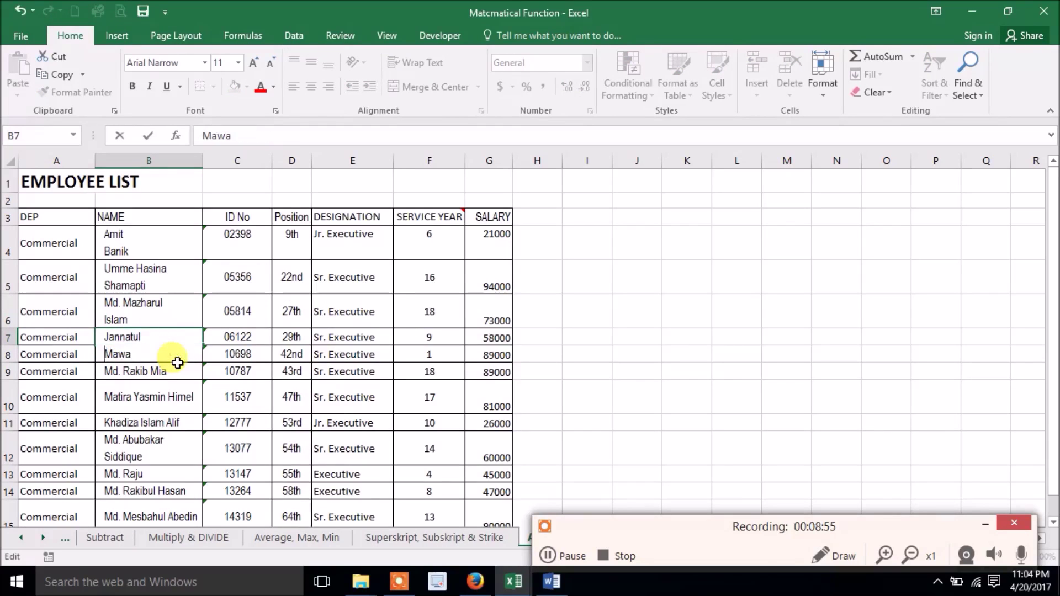
left_click(376, 354)
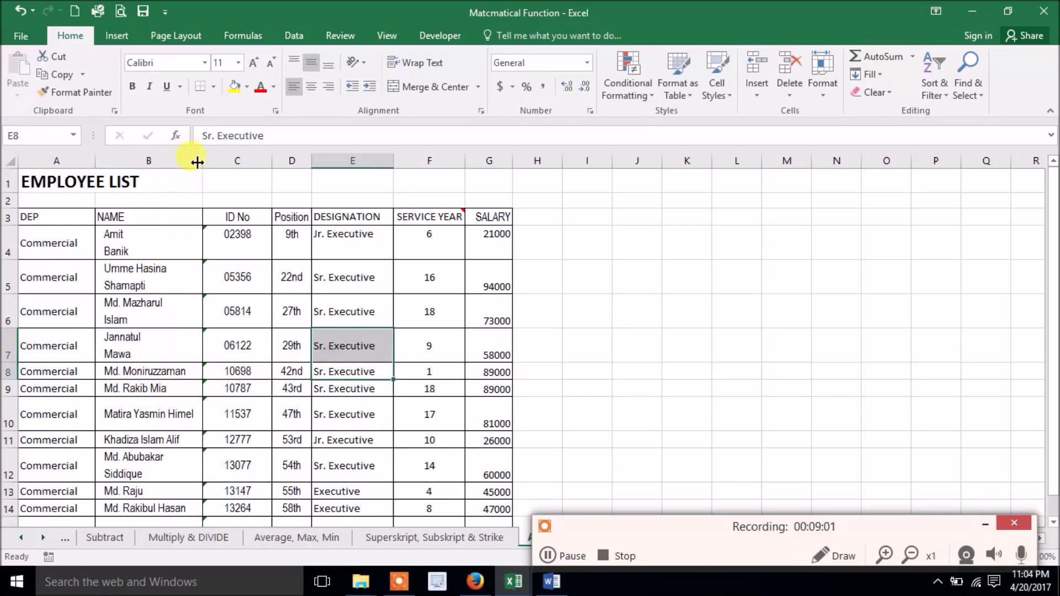
left_click(151, 351)
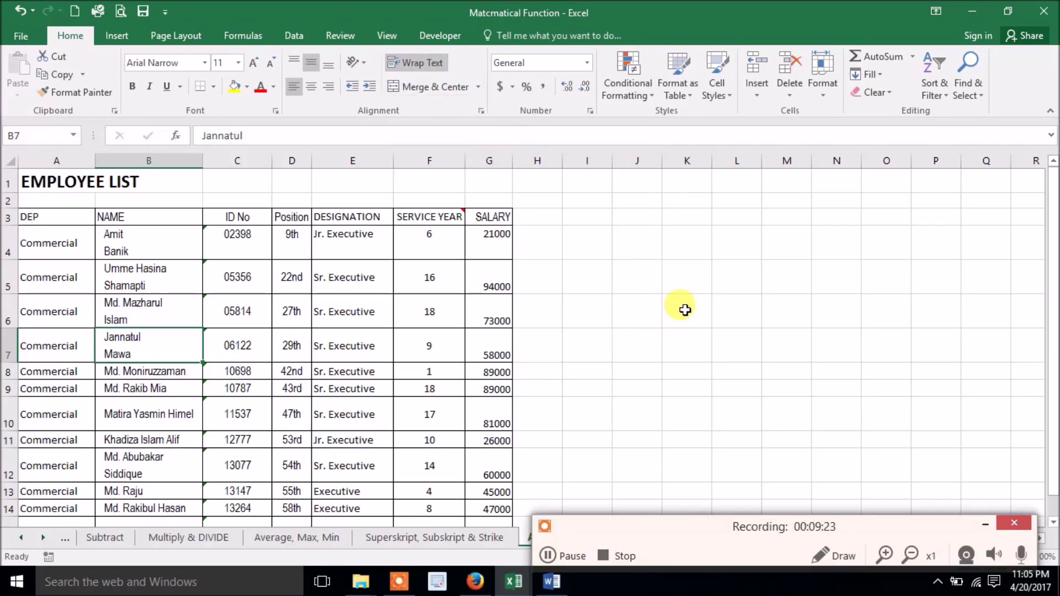
left_click(618, 556)
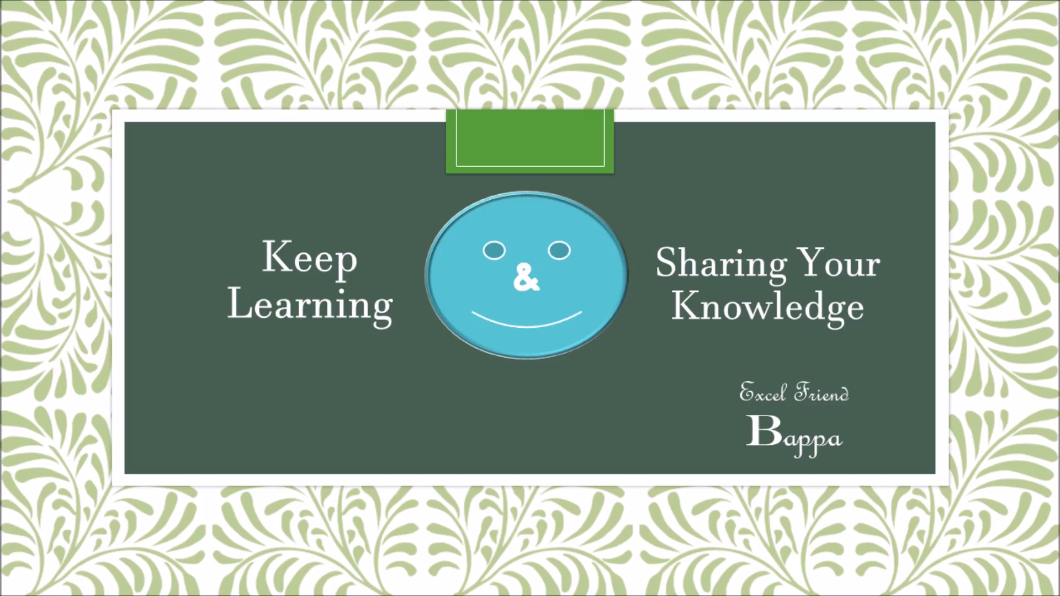